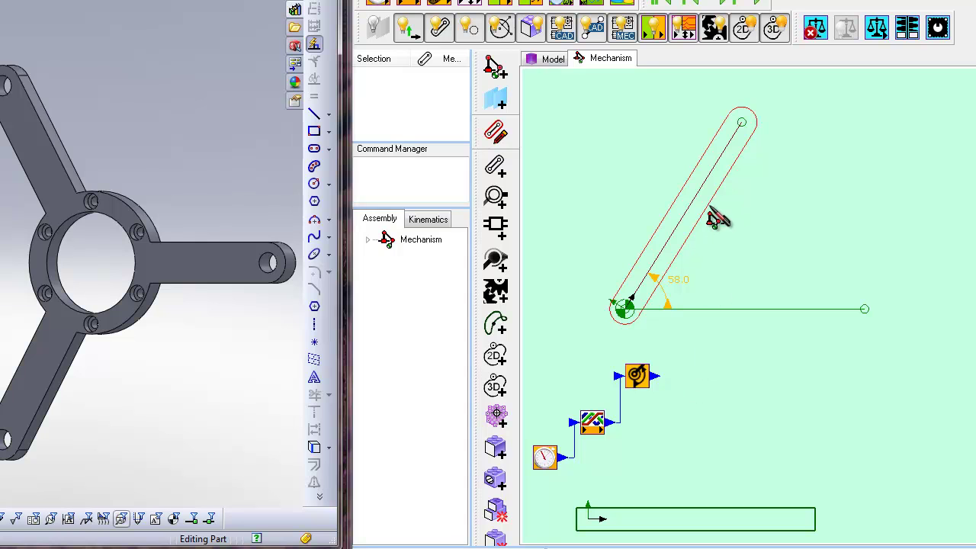
Play the mechanism, then open the rotating link's part to show its 103.2 sketch line.
left_click(764, 3)
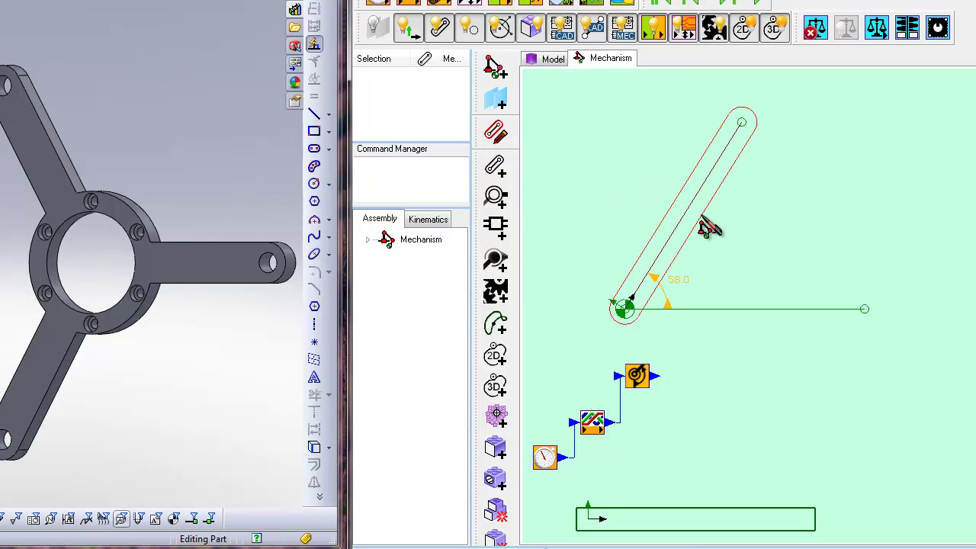
double_click(707, 227)
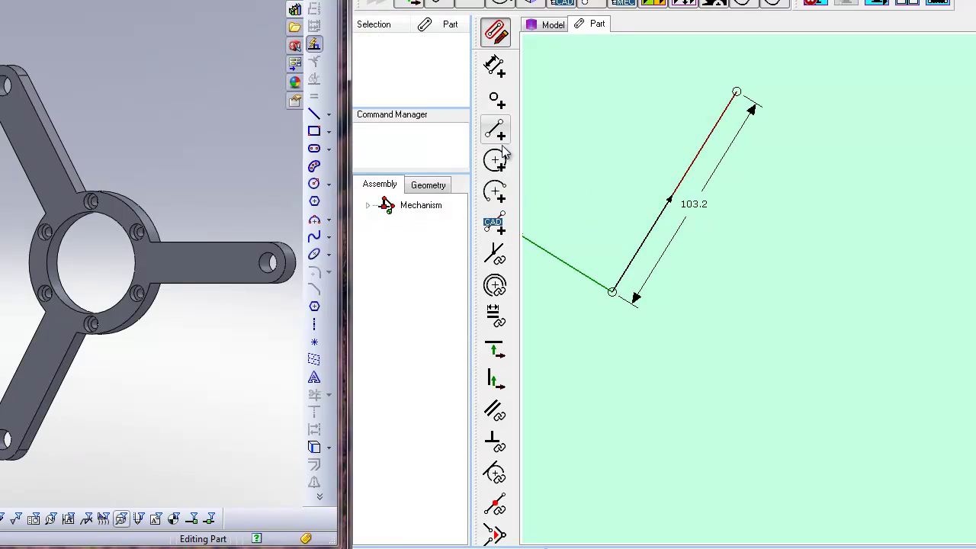
Draw a new CAD-Line parallel to the link, then return to the Mechanism editor.
left_click(495, 225)
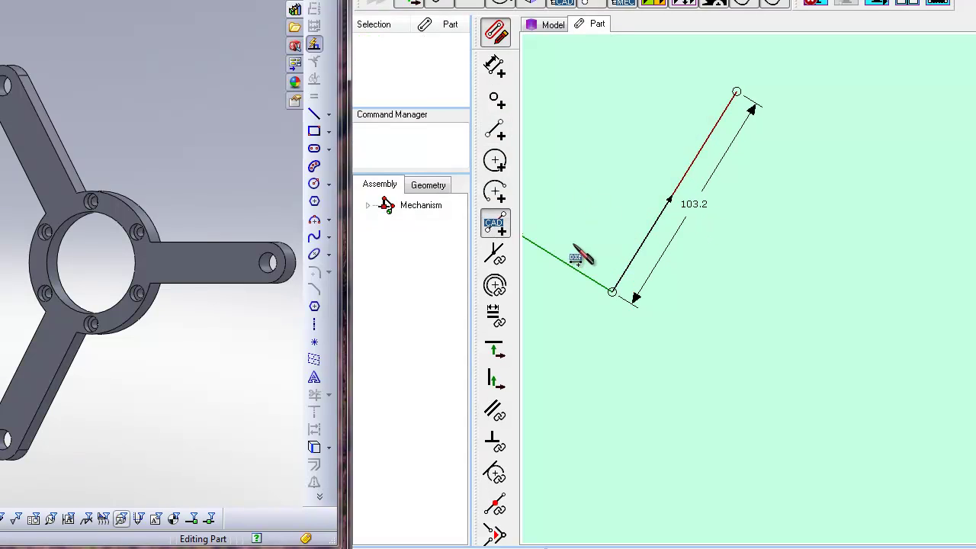
left_click(592, 214)
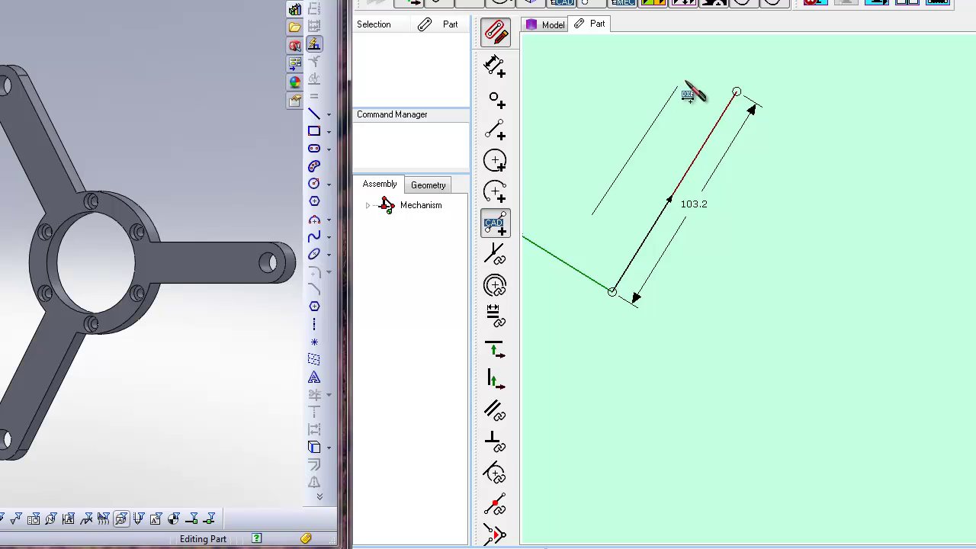
left_click(702, 67)
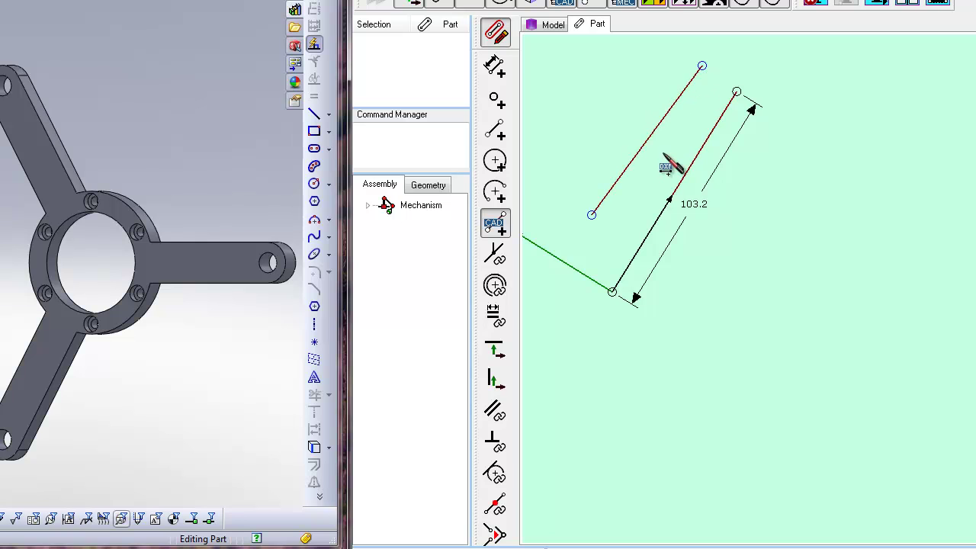
left_click(495, 227)
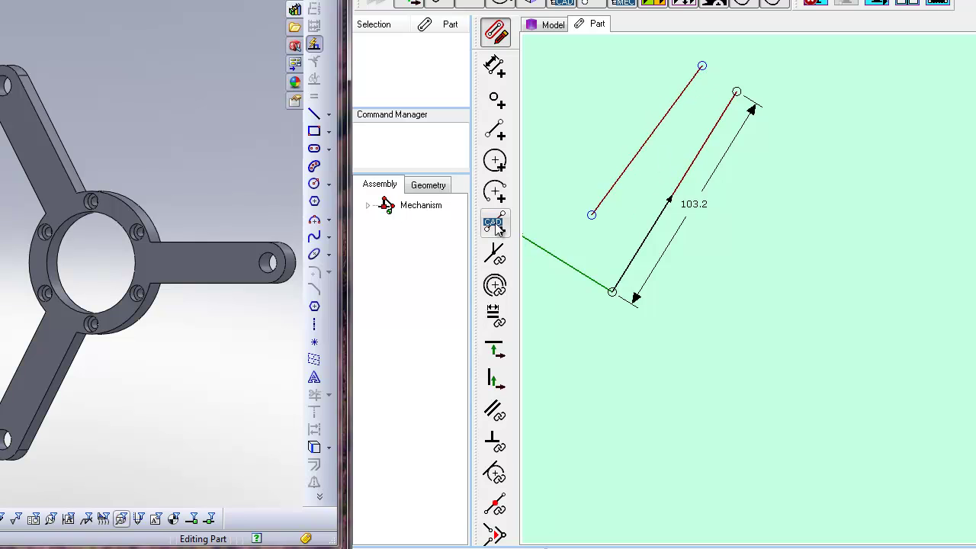
left_click(495, 34)
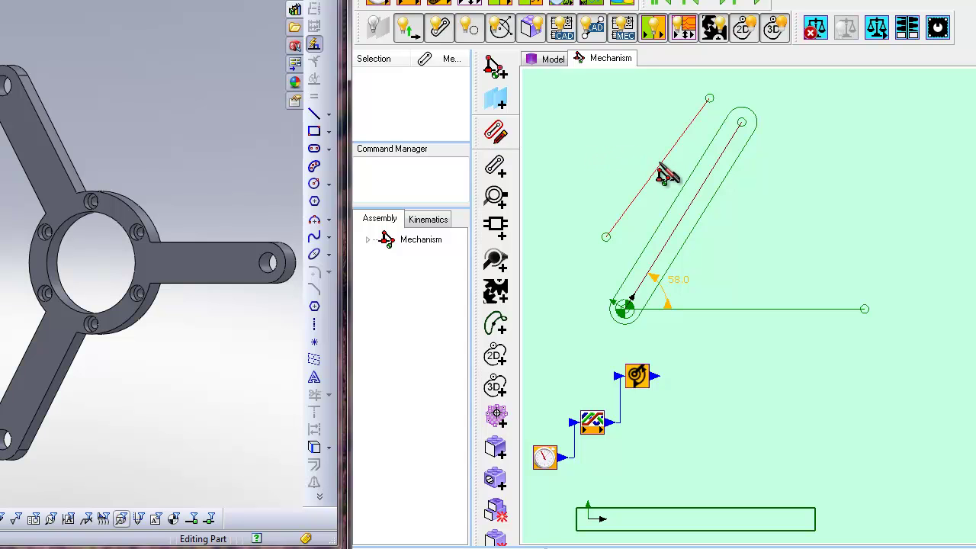
Fill CAD-Line2's solid file path from the active SolidWorks RotaryTransfer document.
double_click(660, 169)
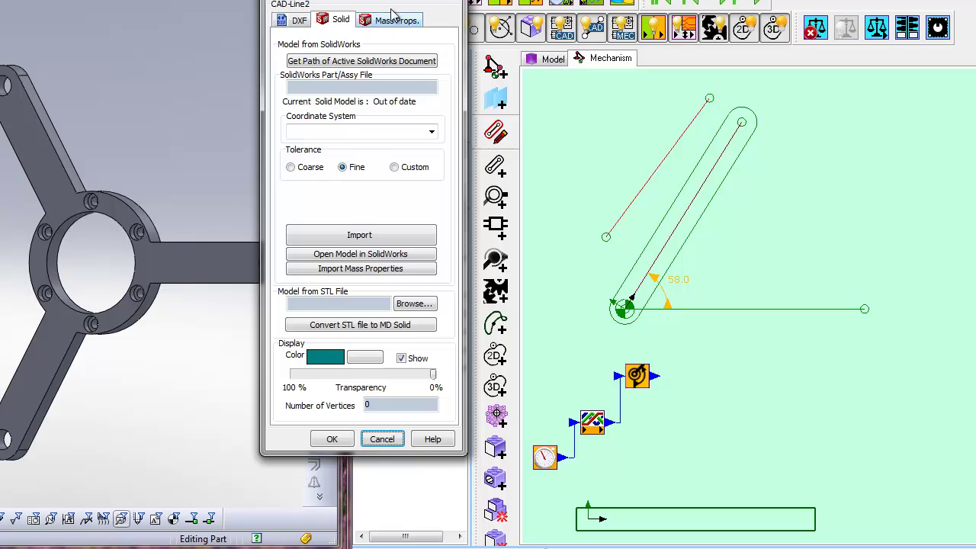
left_click_drag(381, 3, 322, 63)
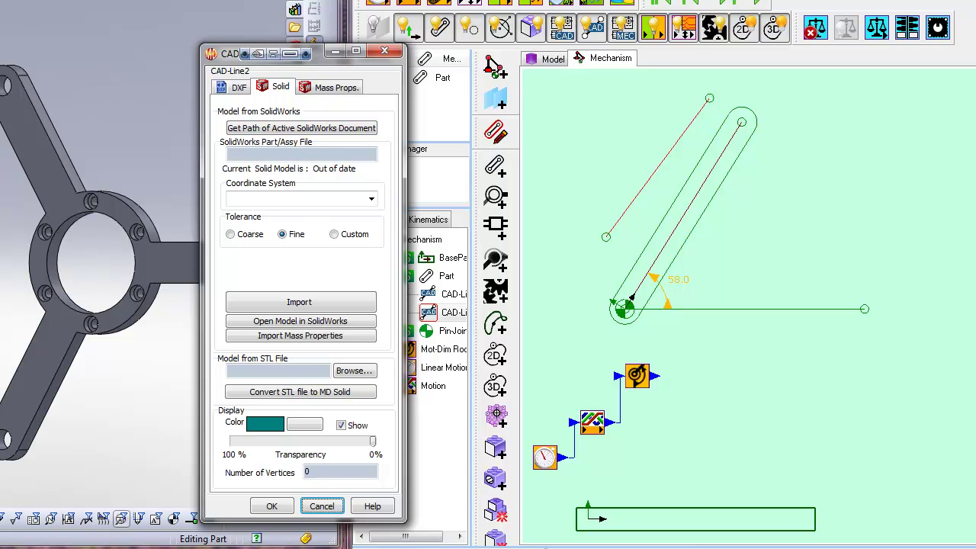
left_click(266, 128)
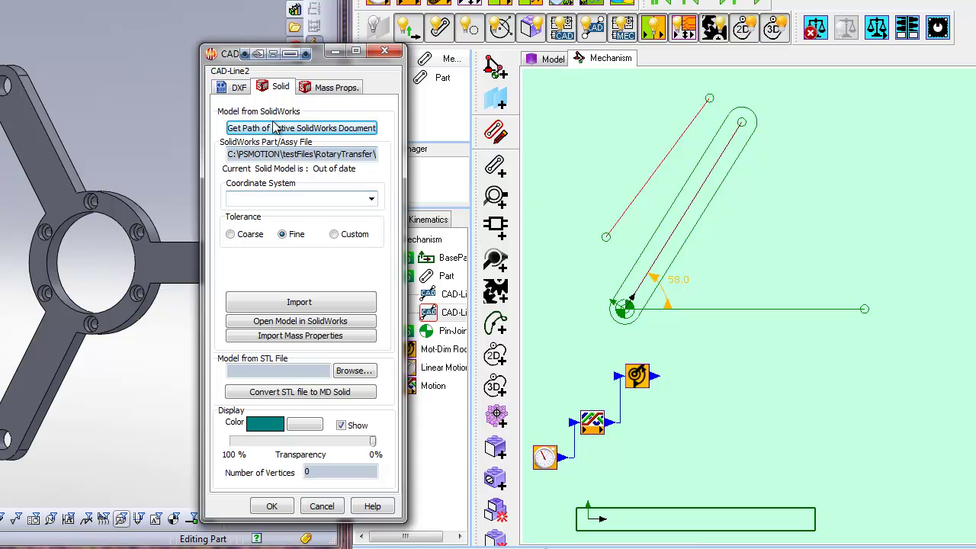
left_click_drag(318, 56, 510, 106)
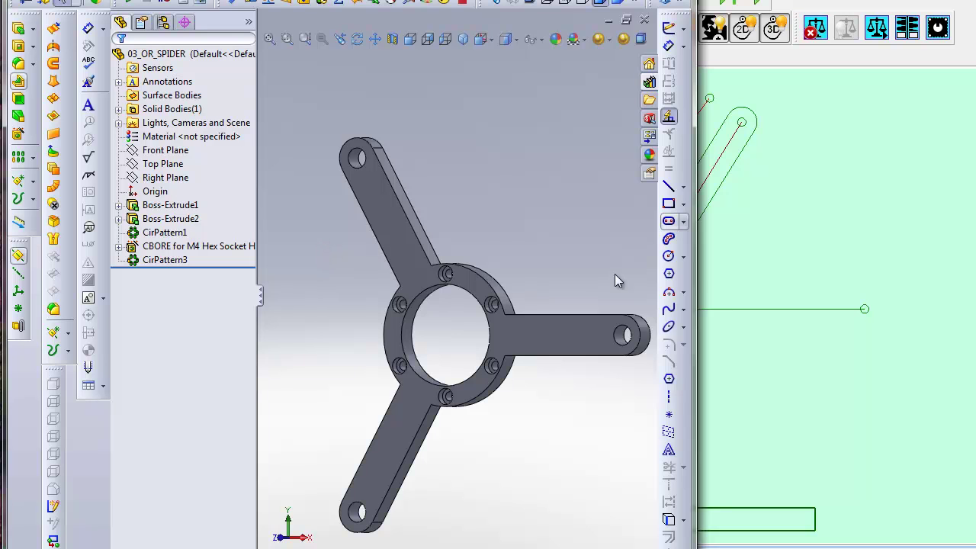
Add Plane1 at a 20 mm offset from the spider's top face and open Sketch7 on it.
left_click_drag(692, 276, 933, 275)
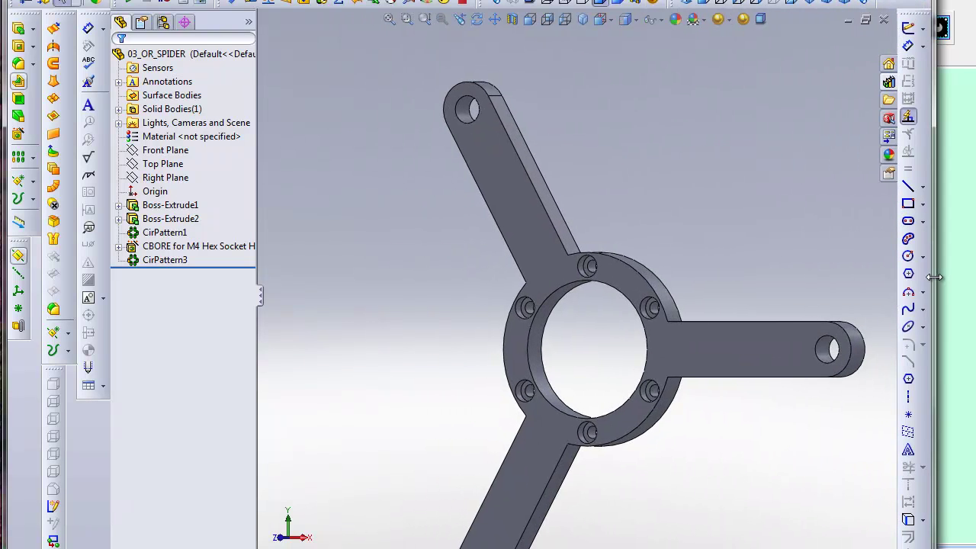
left_click(536, 250)
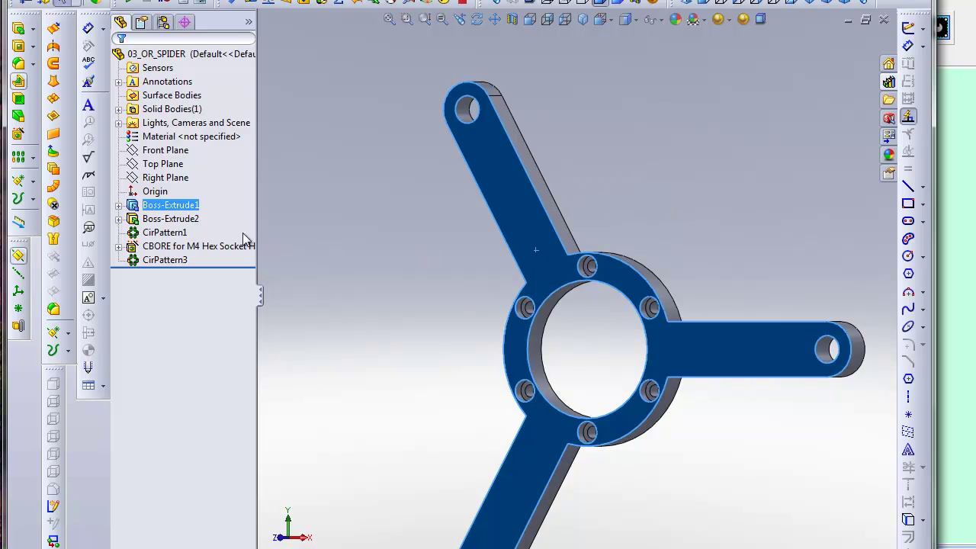
left_click(29, 258)
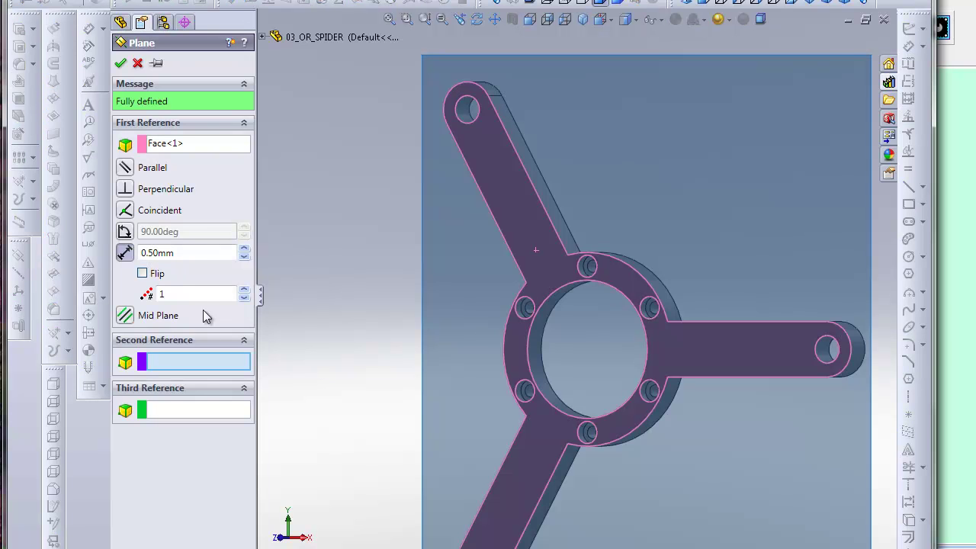
left_click(186, 254)
left_click_drag(183, 254, 141, 254)
type("20")
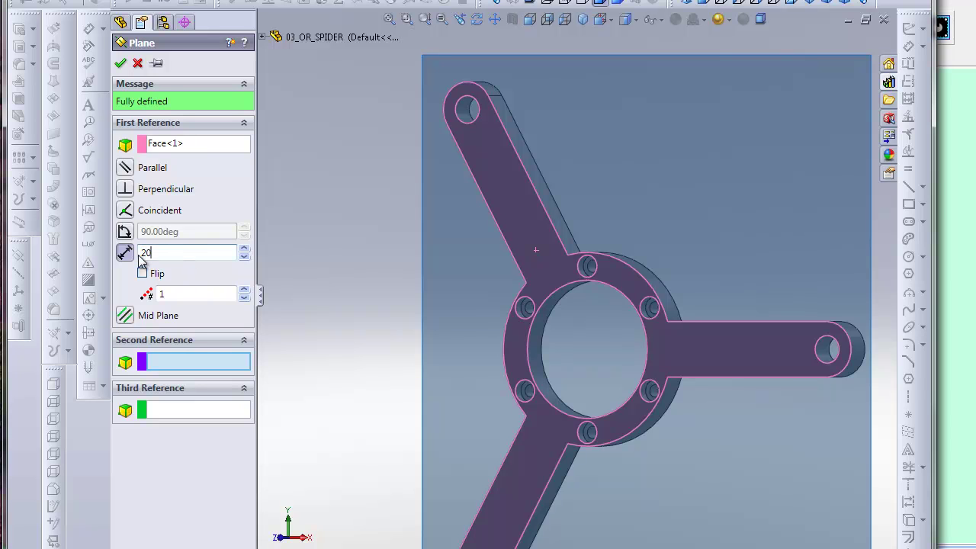
left_click(120, 62)
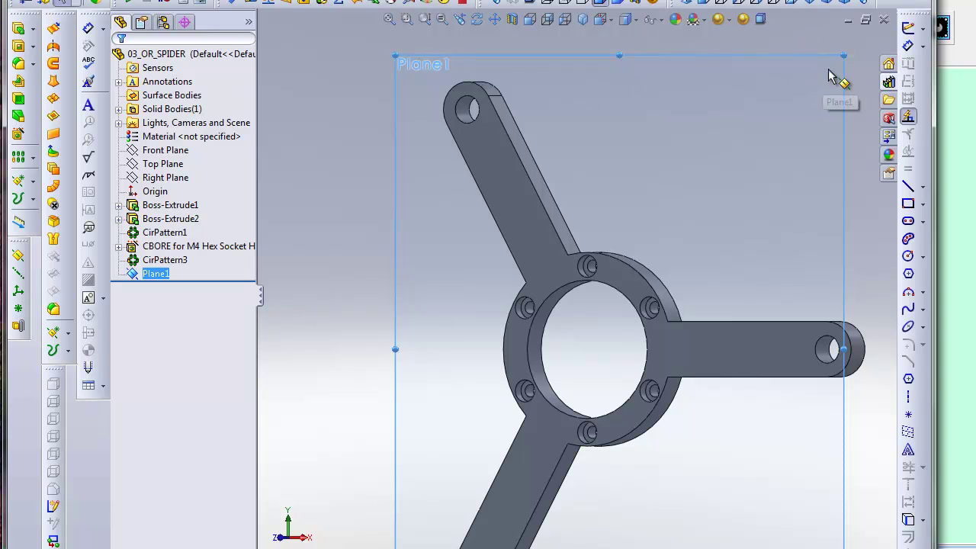
left_click(907, 28)
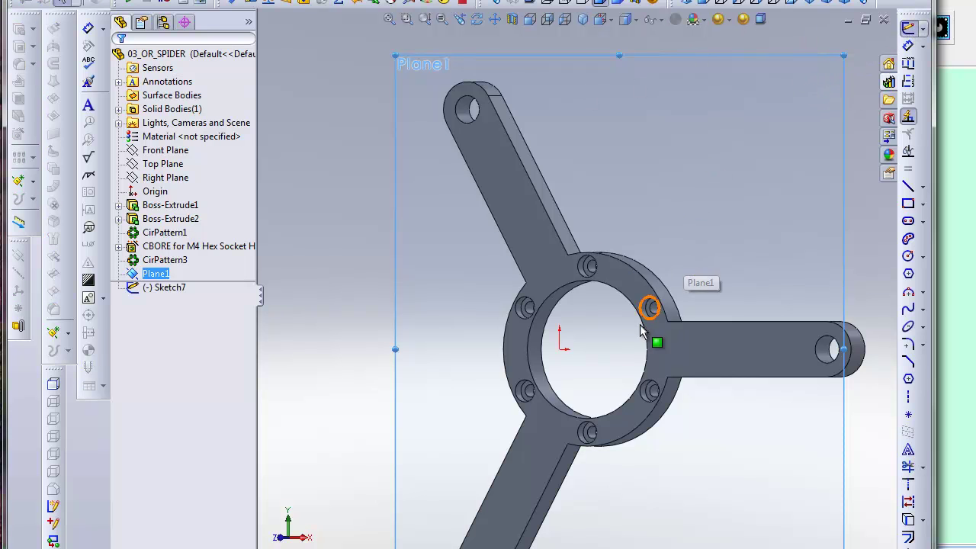
Draw horizontal and vertical centerlines from the origin in Sketch7, then exit the sketch.
left_click(907, 396)
left_click(560, 349)
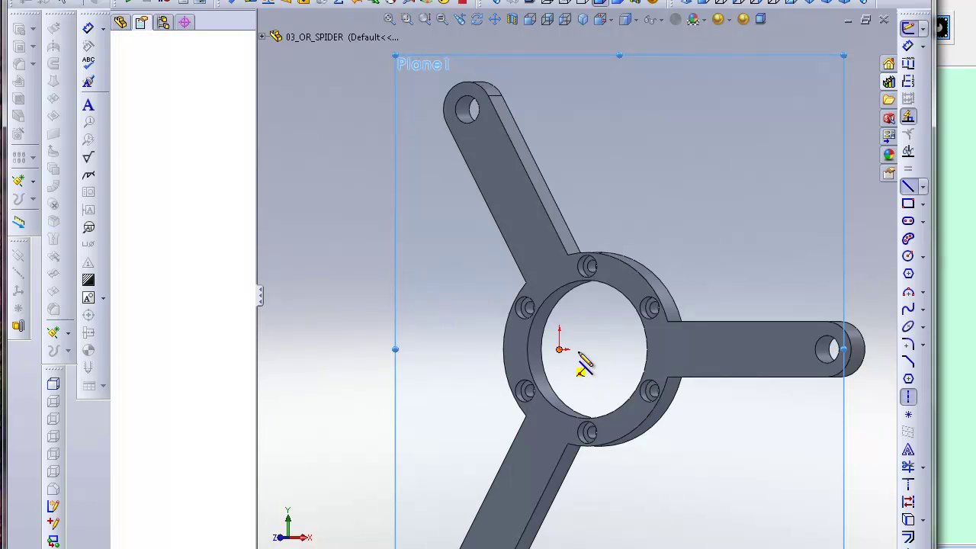
left_click(613, 349)
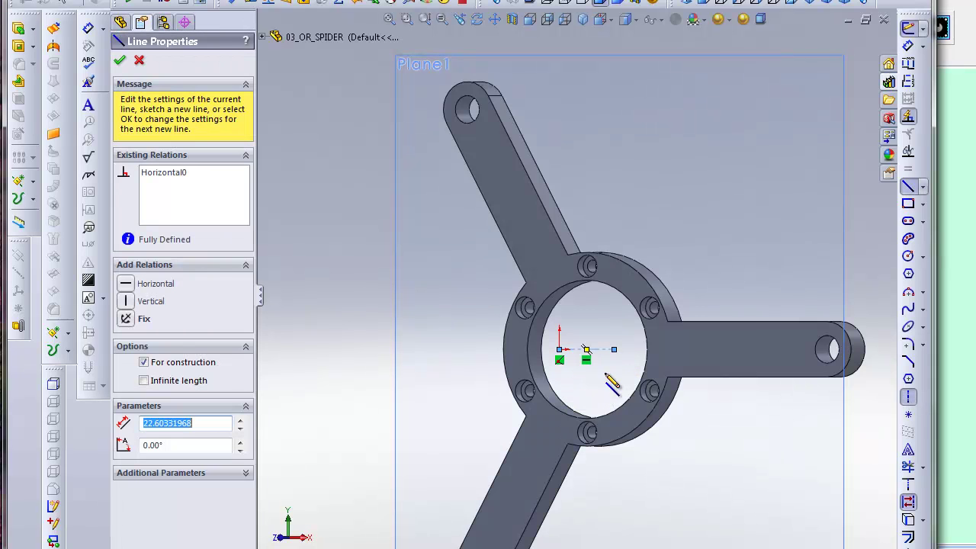
left_click(560, 349)
left_click(559, 298)
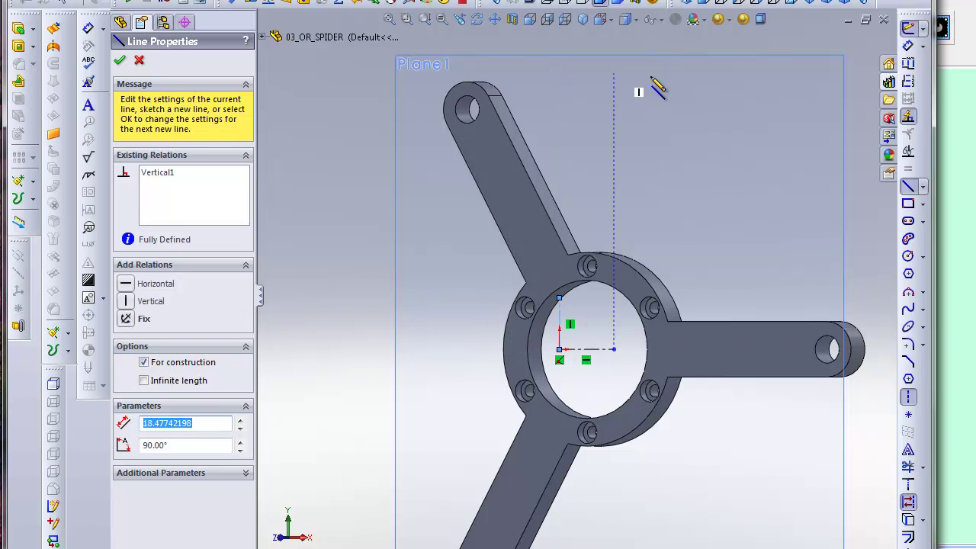
key("ctrl+b")
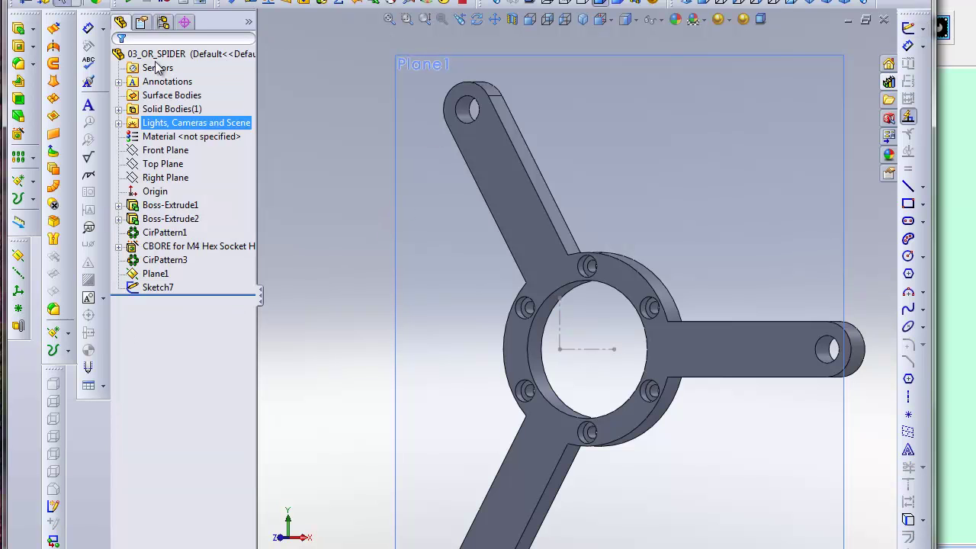
left_click(19, 292)
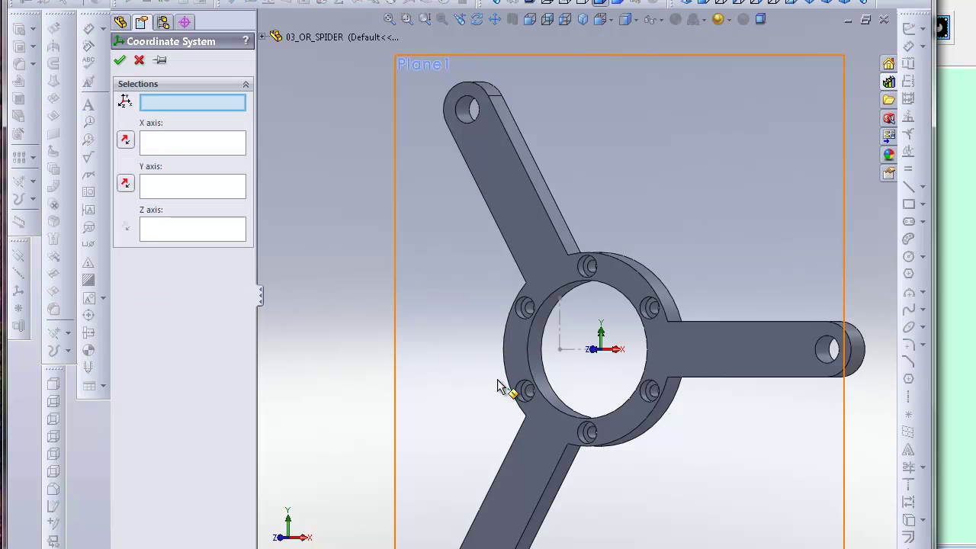
Build Coordinate System1 with origin at Point1, X along Line1 and Y along Line2.
left_click(568, 373)
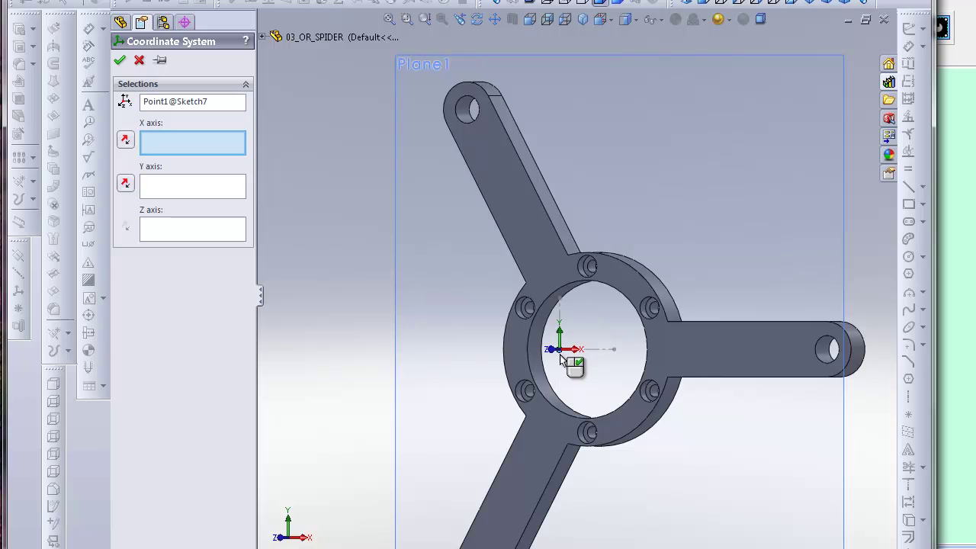
left_click(606, 349)
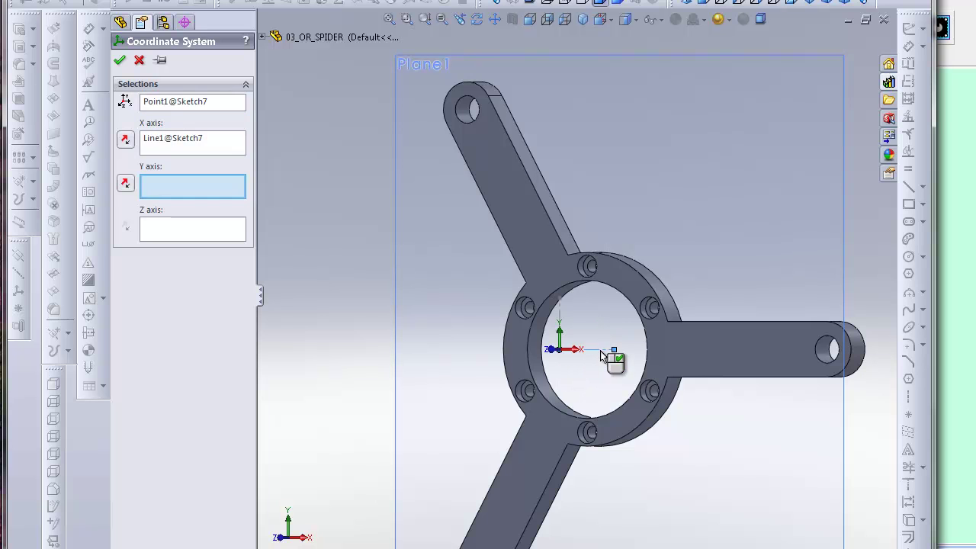
left_click(560, 313)
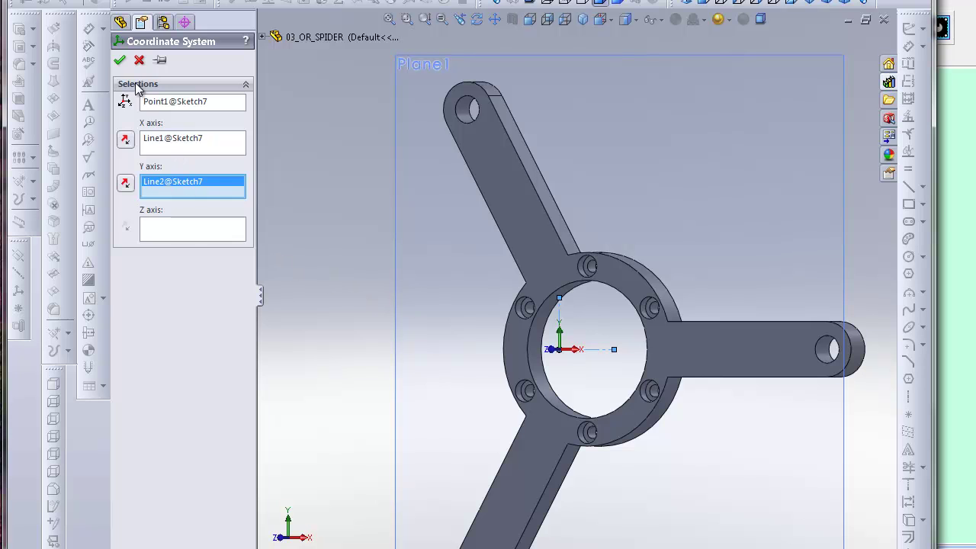
left_click(119, 60)
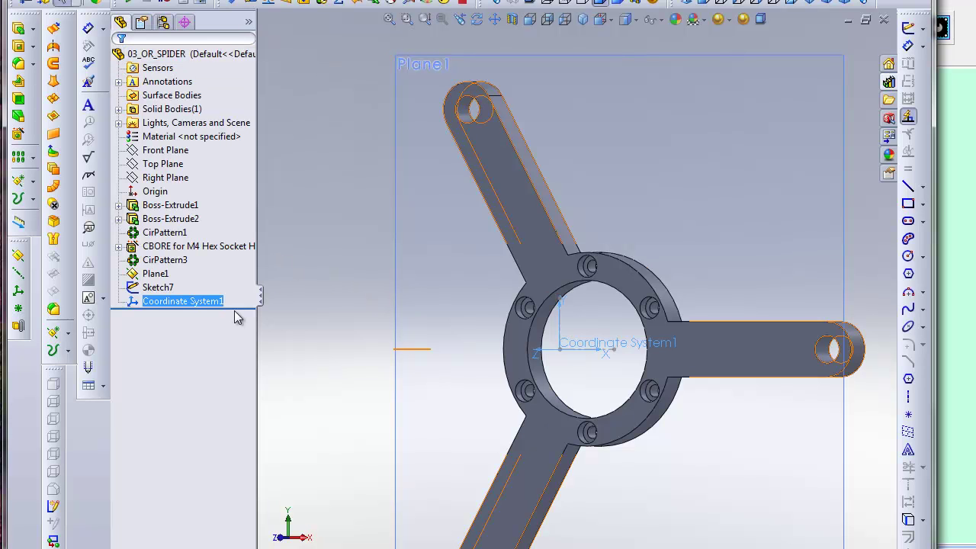
left_click(167, 305)
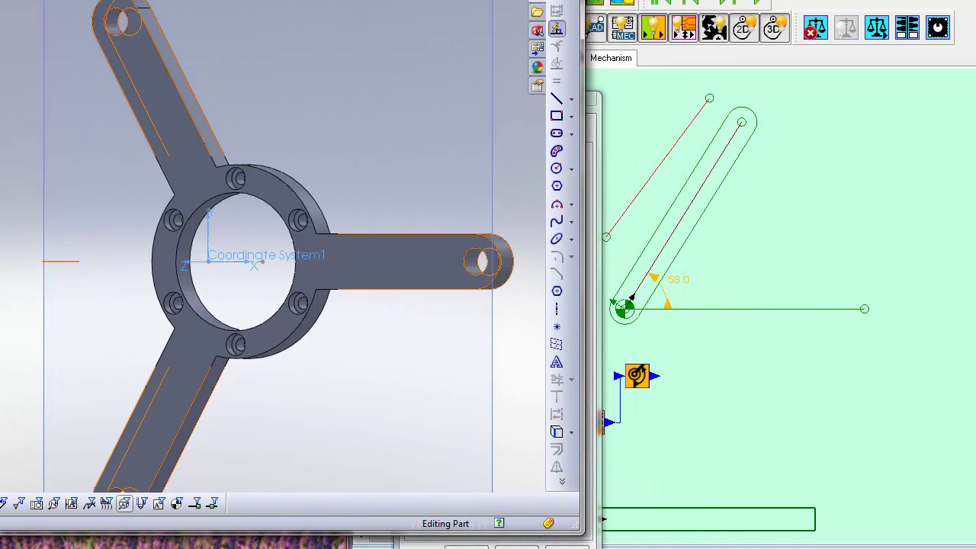
Import the spider part into CAD-Line2 via Coordinate System1, up to date at 7975 vertices.
left_click_drag(554, 81, 337, 100)
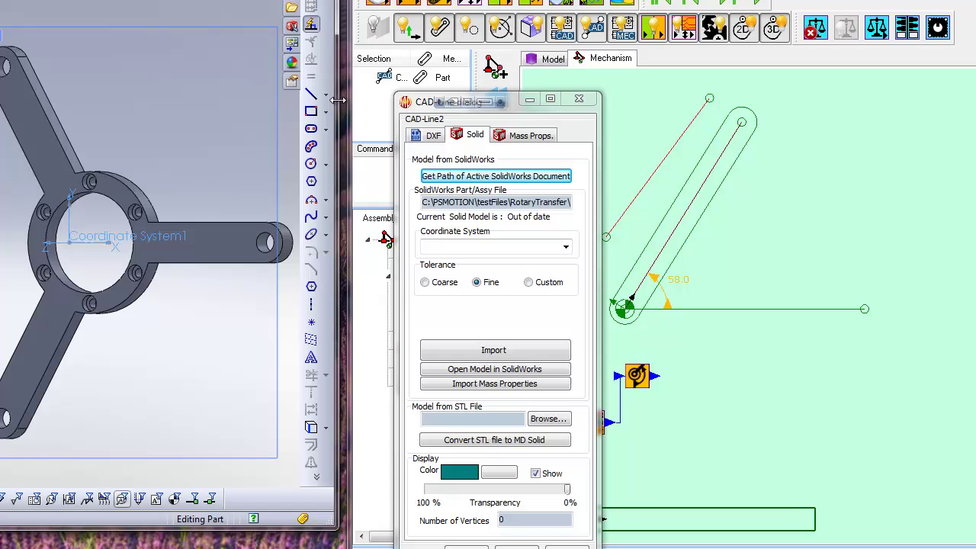
left_click(510, 177)
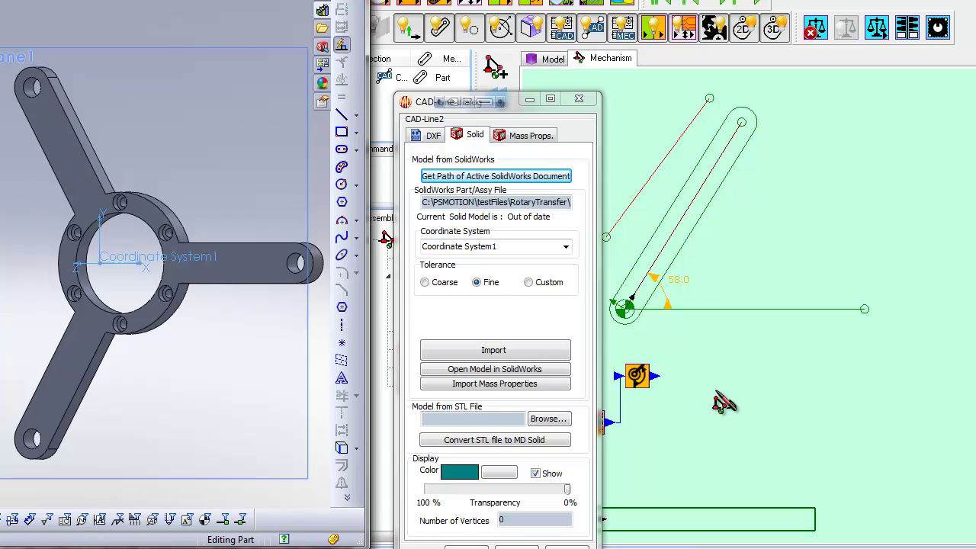
left_click(490, 352)
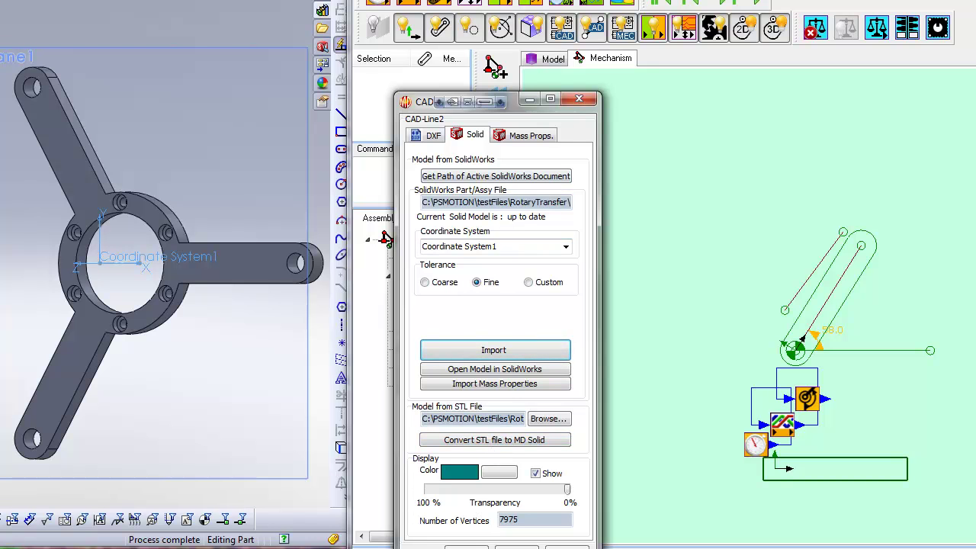
Move the MechDesigner window and CAD-Line2 dialog aside, and turn on solid display.
left_click_drag(694, 6, 728, 65)
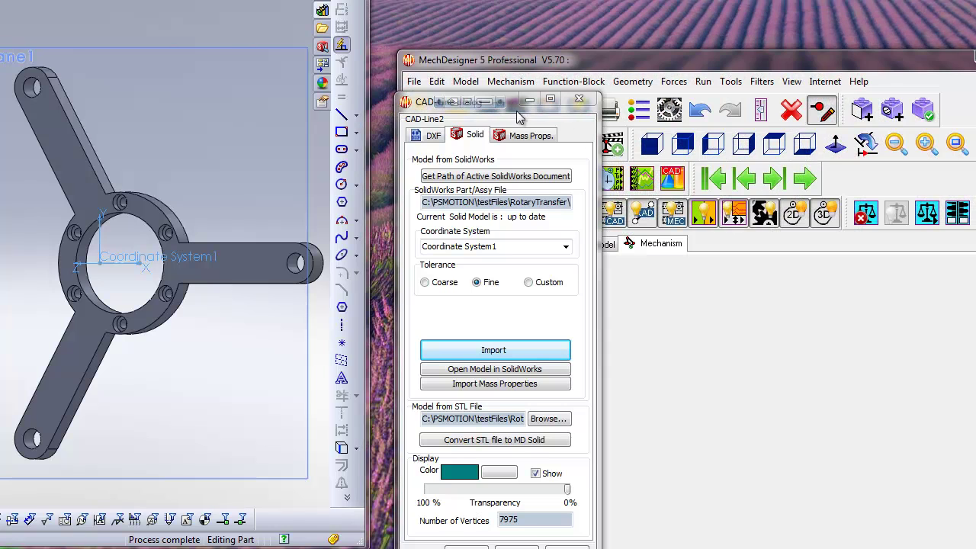
left_click_drag(517, 112, 373, 107)
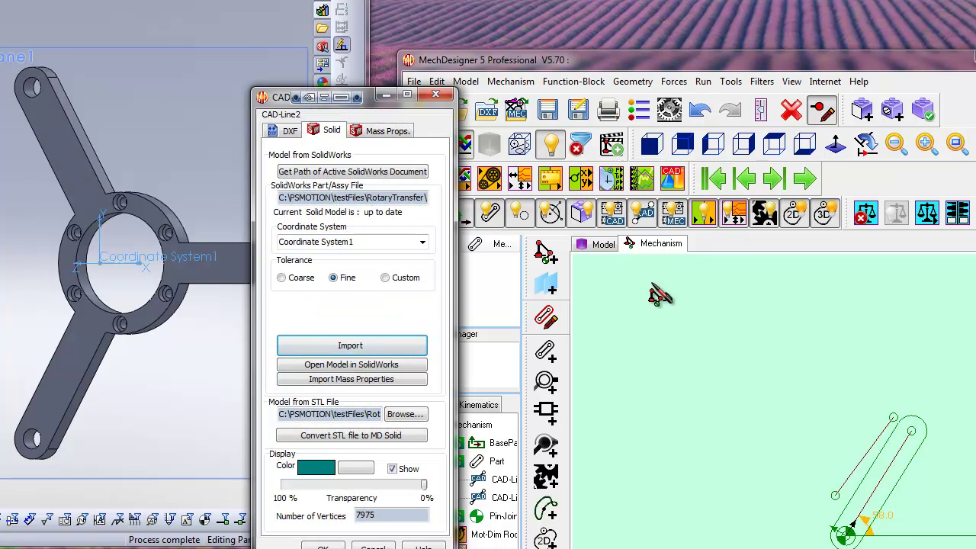
left_click(491, 148)
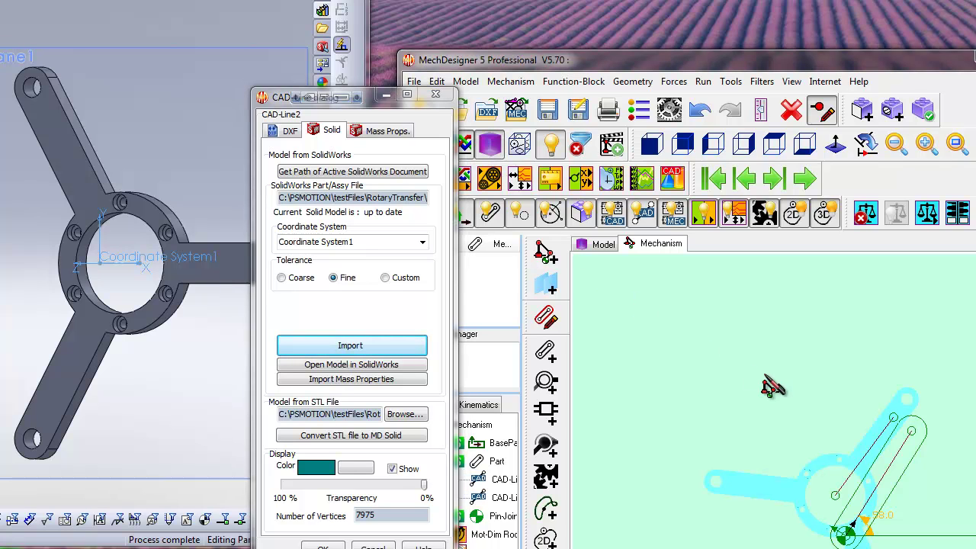
Reposition the MechDesigner window and CAD-Line2 dialog to reveal the whole spider solid.
left_click_drag(774, 64, 729, 0)
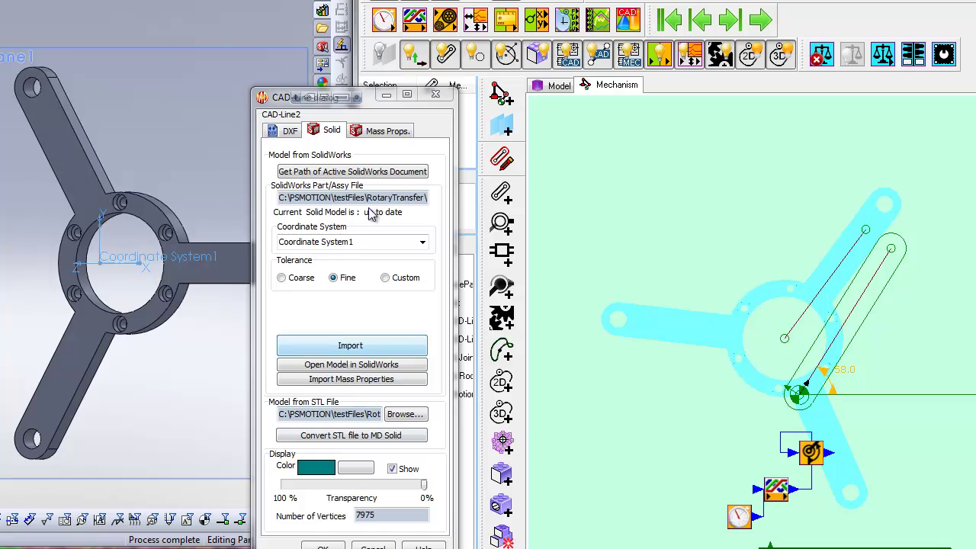
left_click_drag(370, 103, 368, 78)
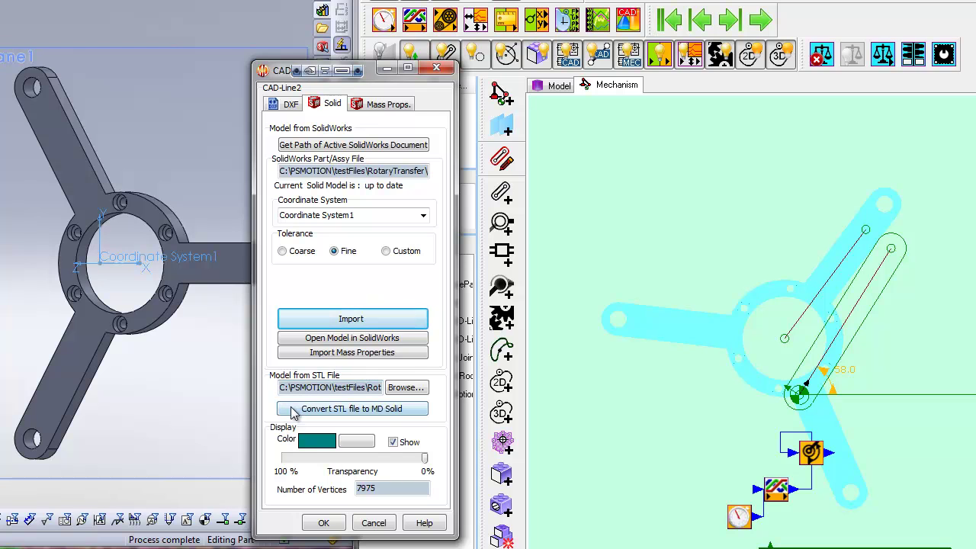
Colour the spider solid blue, leaving its transparency at 0%.
left_click(343, 443)
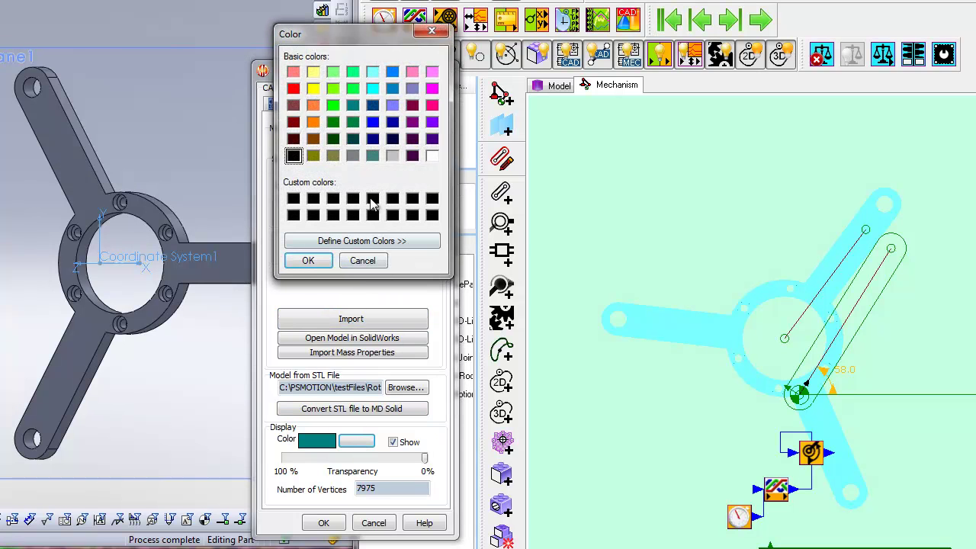
left_click(373, 123)
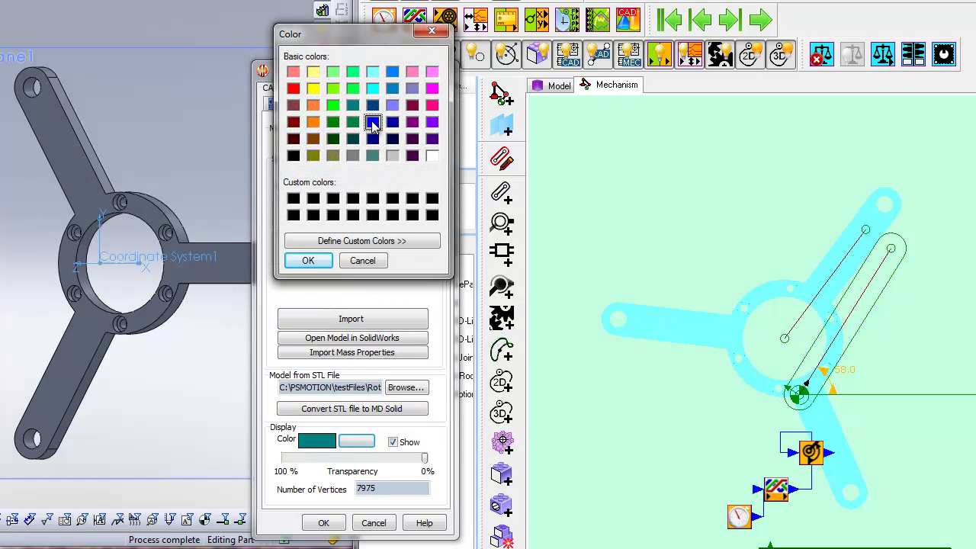
left_click(308, 261)
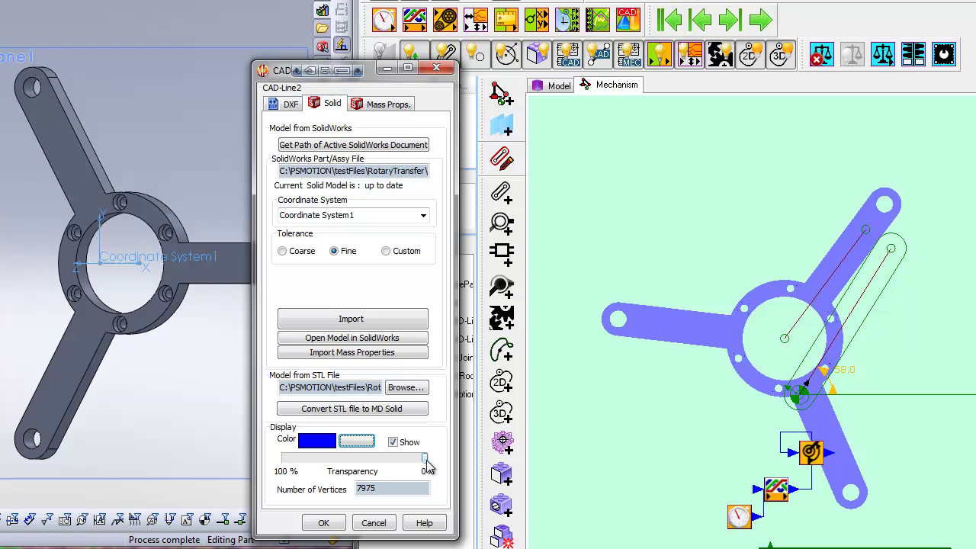
left_click_drag(426, 460, 358, 458)
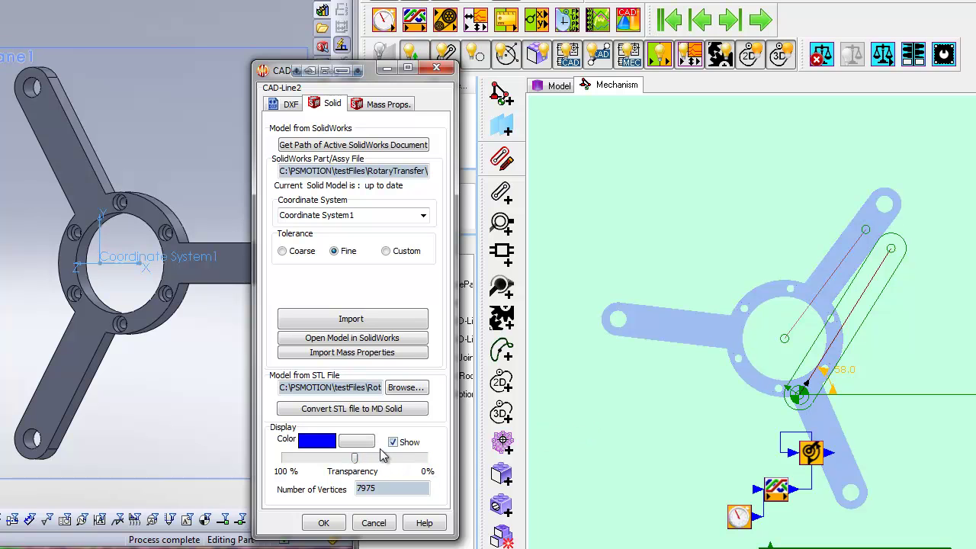
left_click_drag(354, 459, 445, 465)
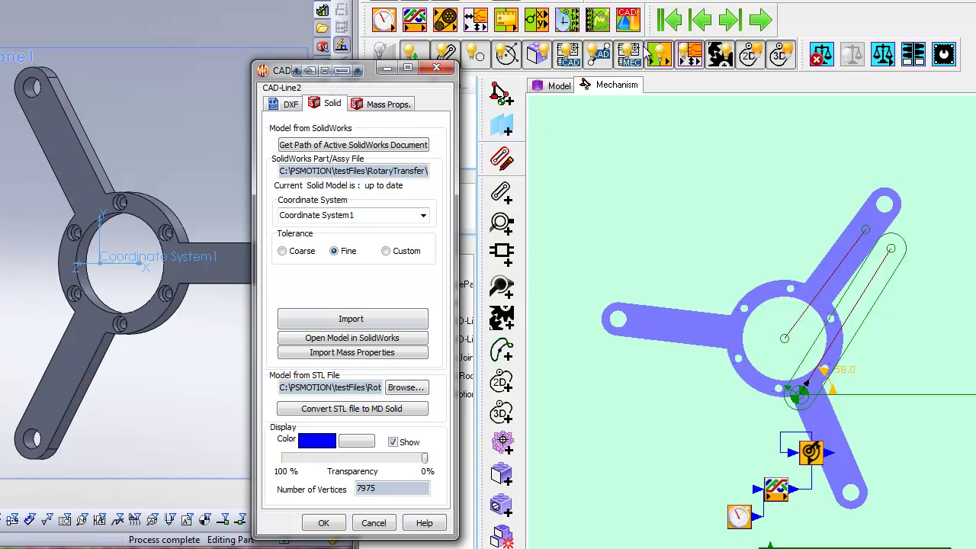
left_click(762, 22)
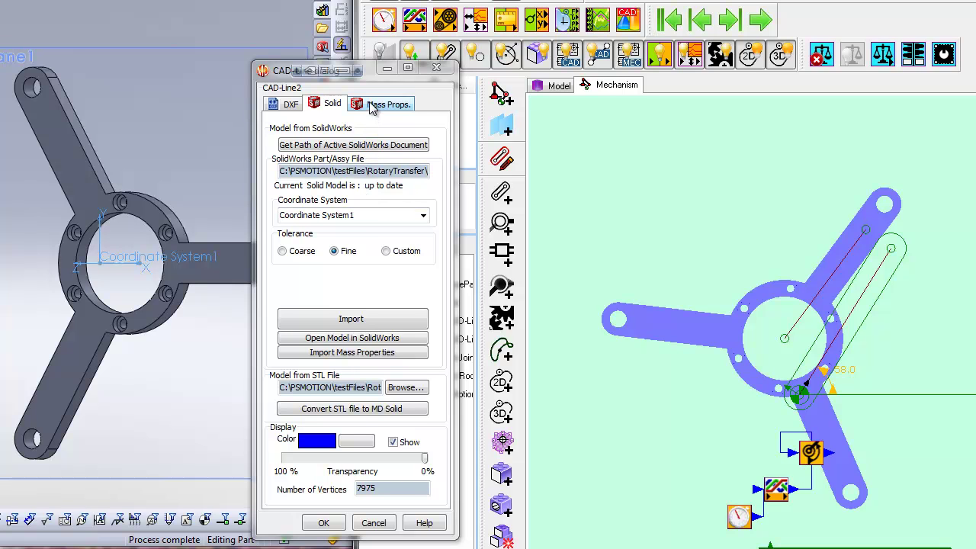
Pull the spider part's mass properties from SolidWorks, review them, and move the CAD-Line2 dialog aside.
left_click(364, 353)
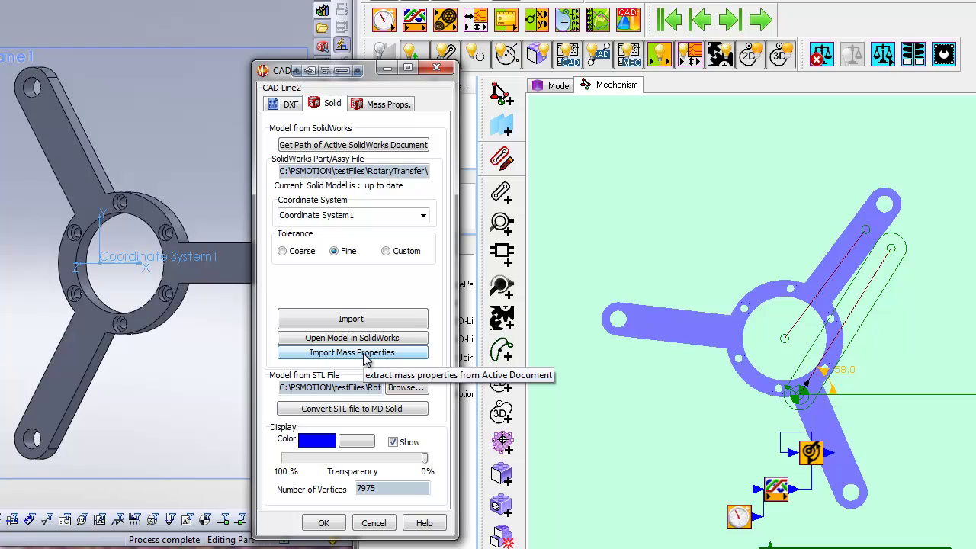
left_click(388, 104)
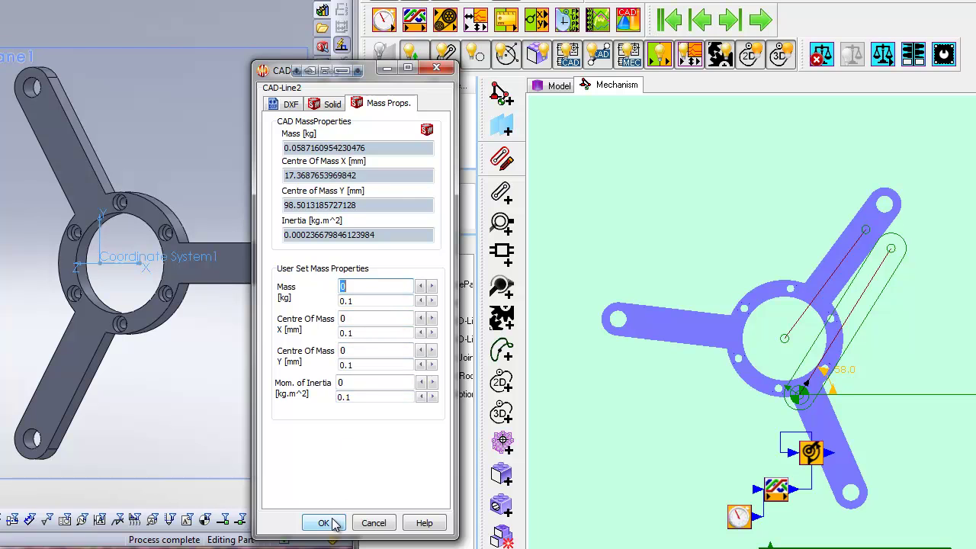
left_click(329, 105)
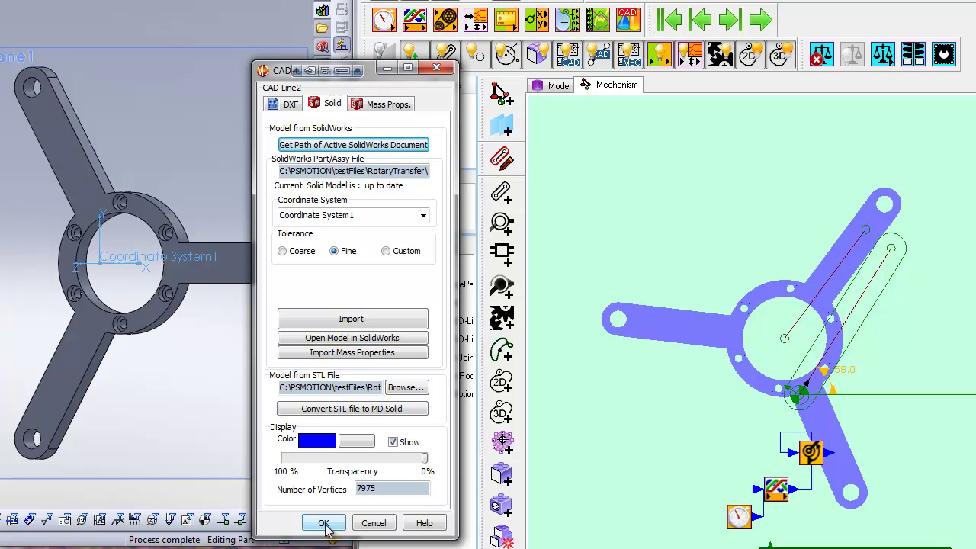
left_click_drag(376, 71, 483, 75)
Accept the CAD-Line2 solid, then make the hub centre coincident with the lower line end point.
left_click(427, 528)
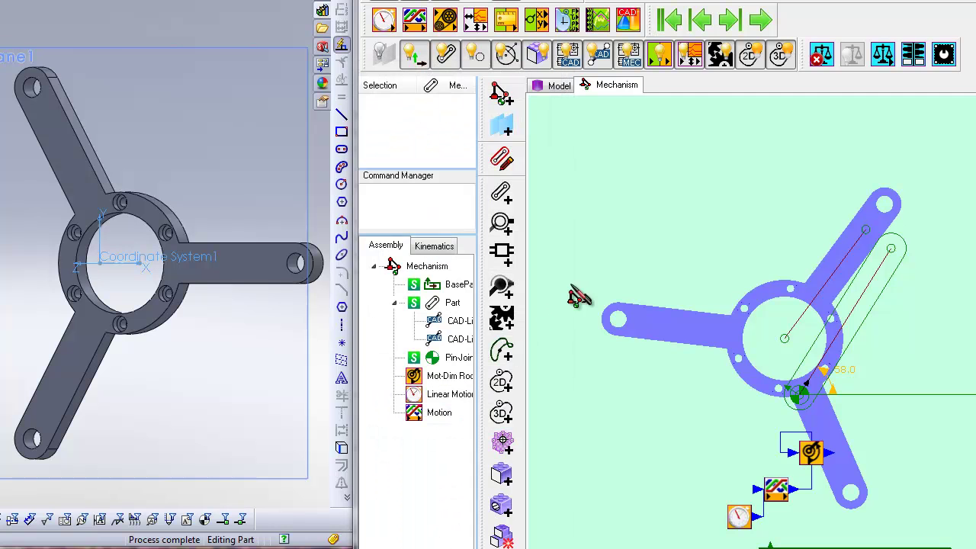
double_click(882, 324)
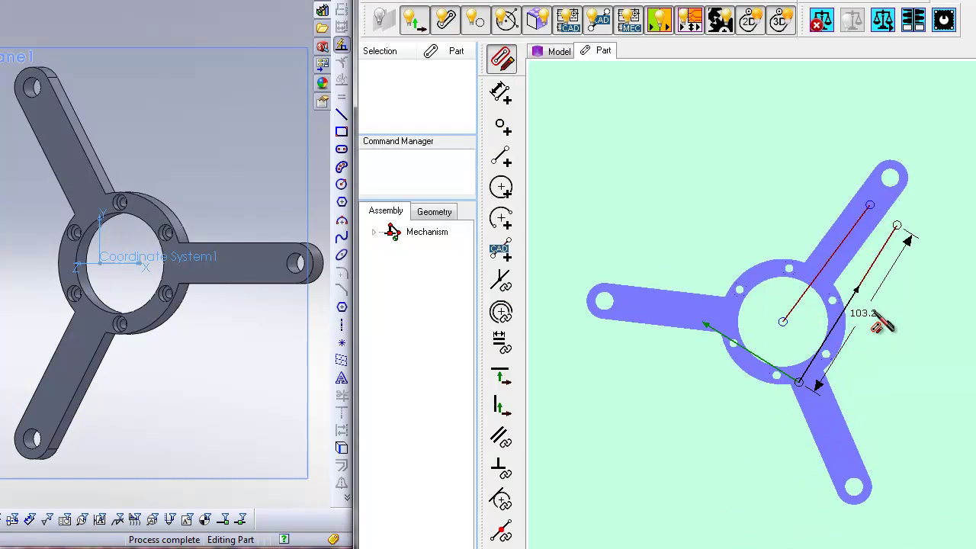
mouse_move(785, 333)
left_mouse_down()
mouse_move(797, 365)
mouse_move(782, 415)
left_mouse_up()
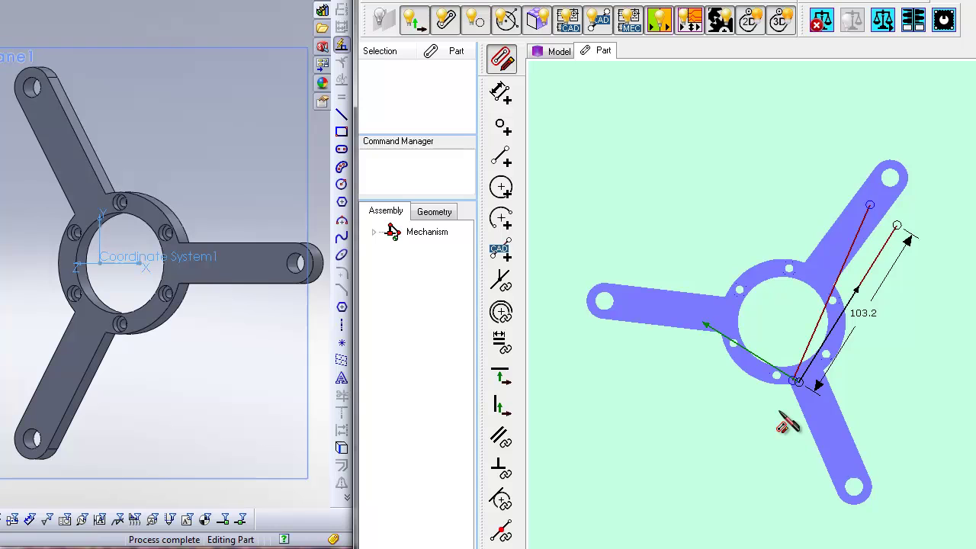
left_click(501, 280)
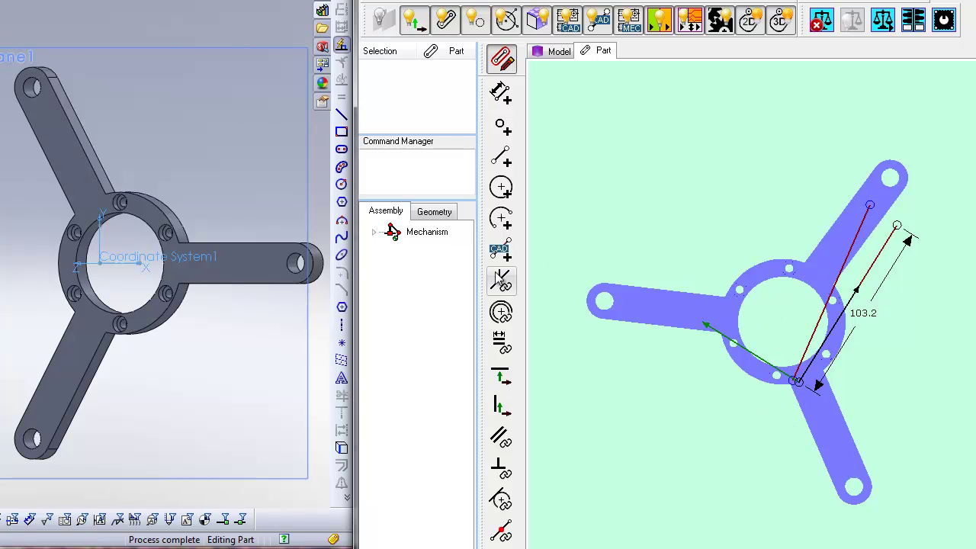
left_click(793, 380)
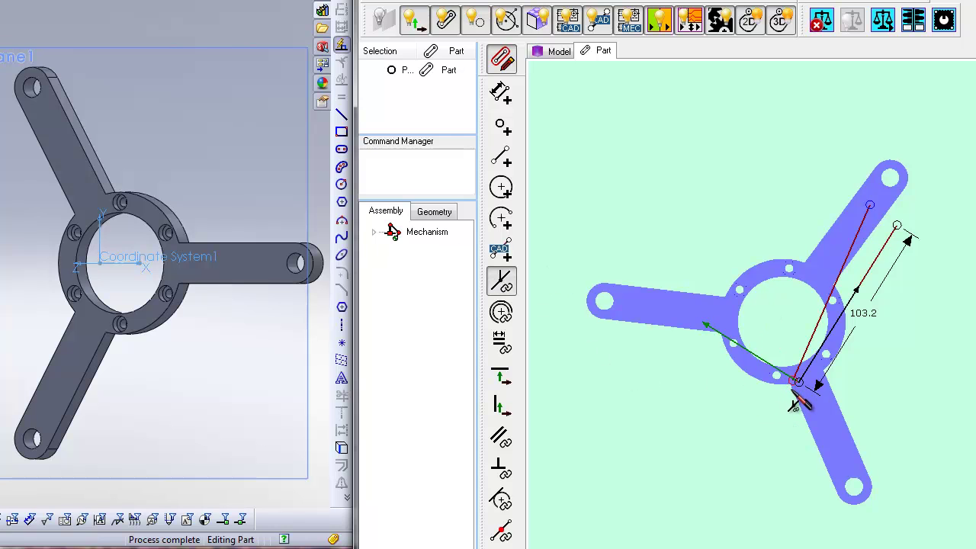
left_click(798, 382)
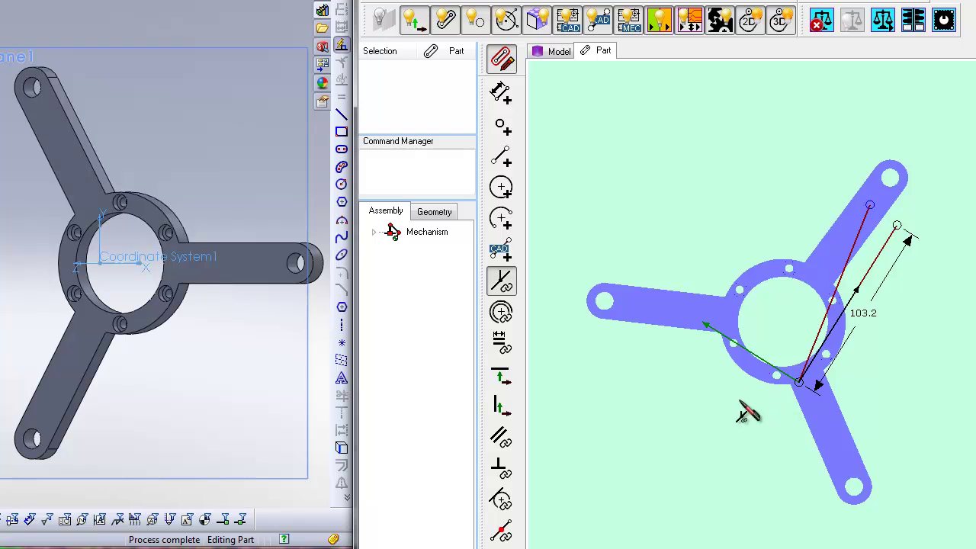
Add an angle dimension of about 10.1° between the two red lines.
left_click(501, 92)
left_click(861, 271)
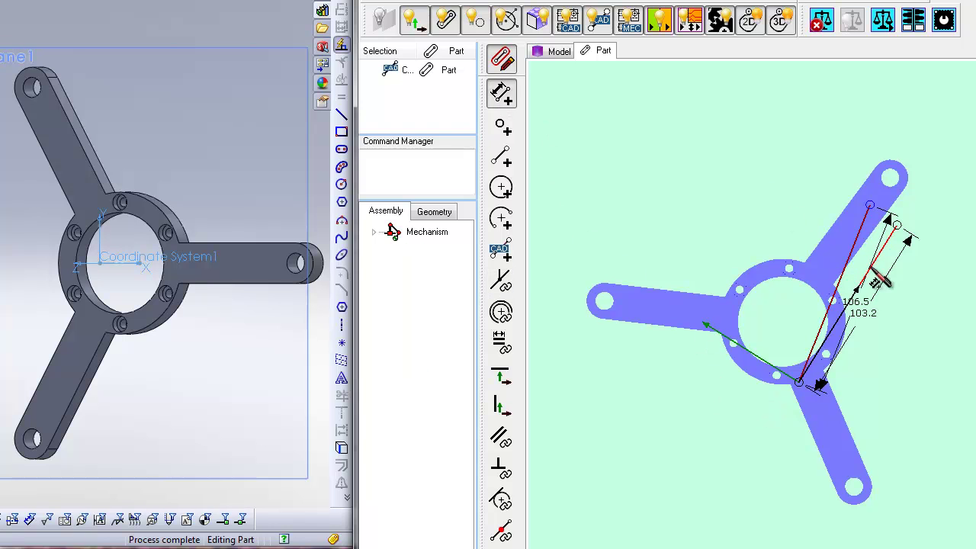
left_click(869, 267)
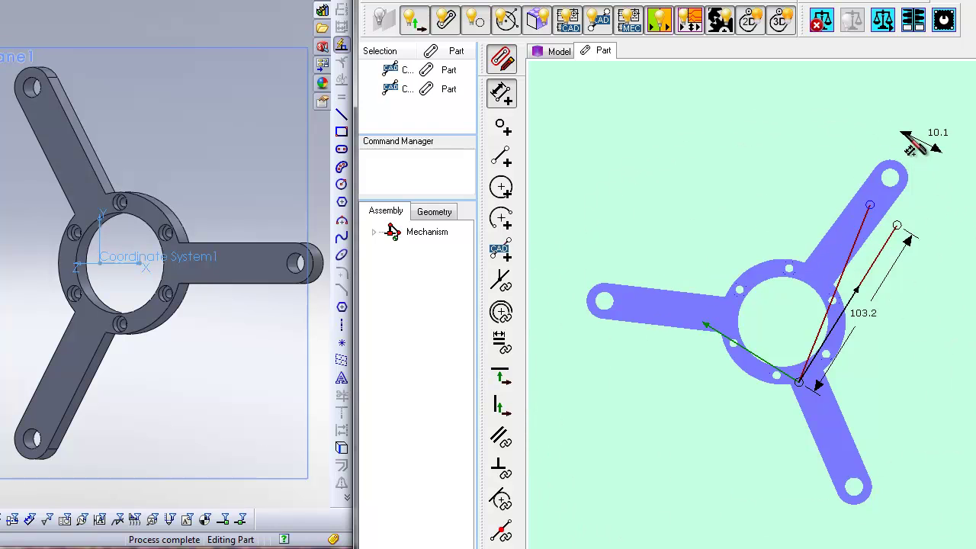
left_click(901, 137)
Round the angle dimension to exactly 10° and close the sketch to return to the Mechanism.
left_click(410, 211)
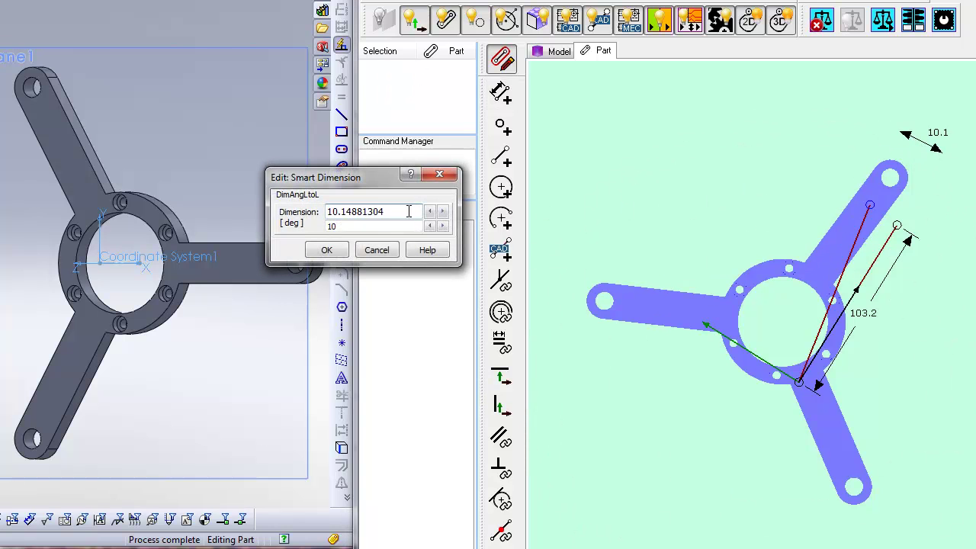
right_click(406, 211)
left_click(421, 235)
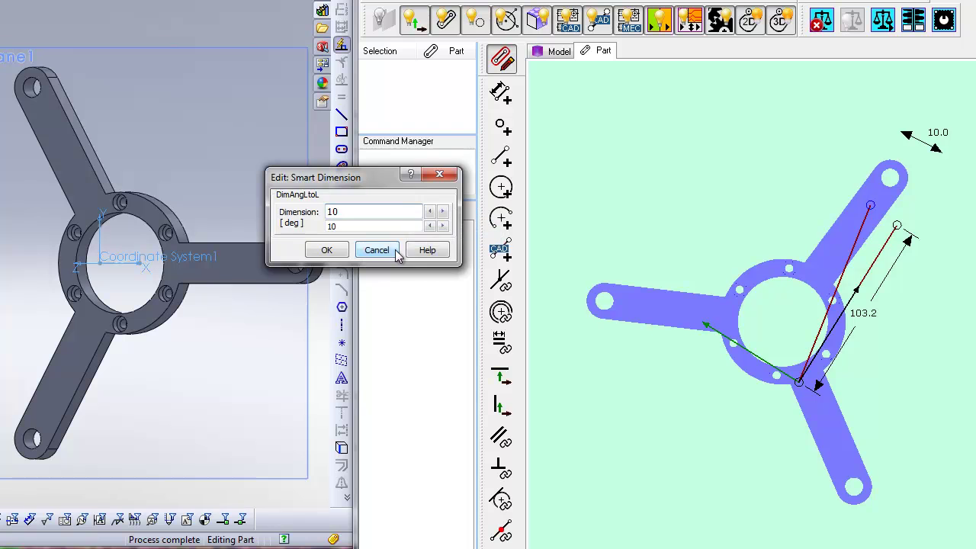
left_click(326, 250)
left_click(502, 98)
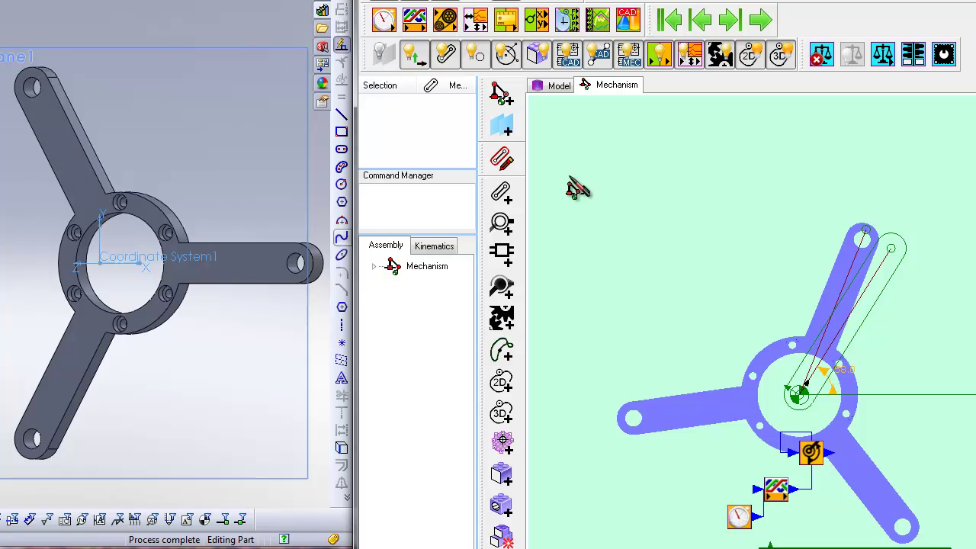
Run the mechanism's motion, then select Follower1 in the larger model's Assembly tree.
left_click(753, 21)
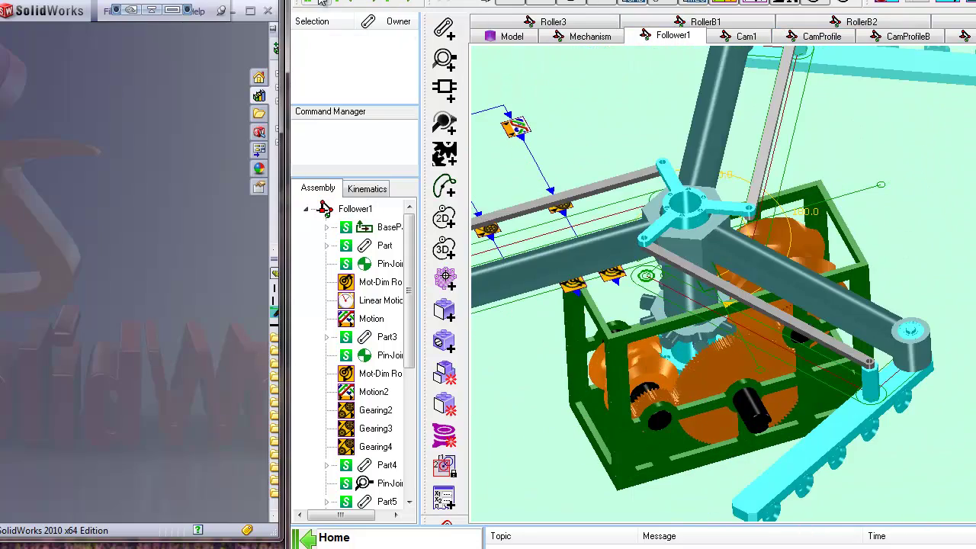
left_click(356, 213)
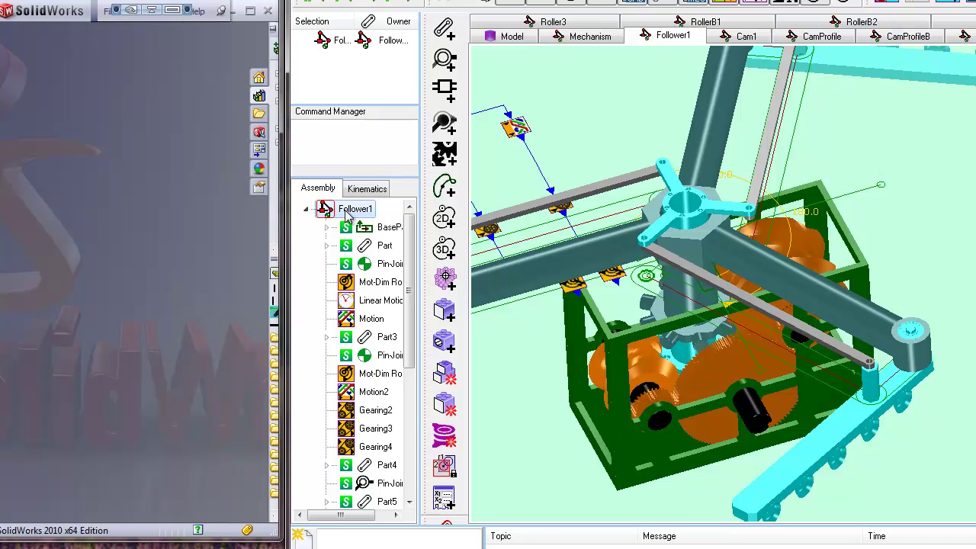
right_click(347, 216)
Synchronize the out-of-date CAD-Line4, CAD-Line6 and CAD-Line8 files in Follower1's Model Options.
left_click(389, 221)
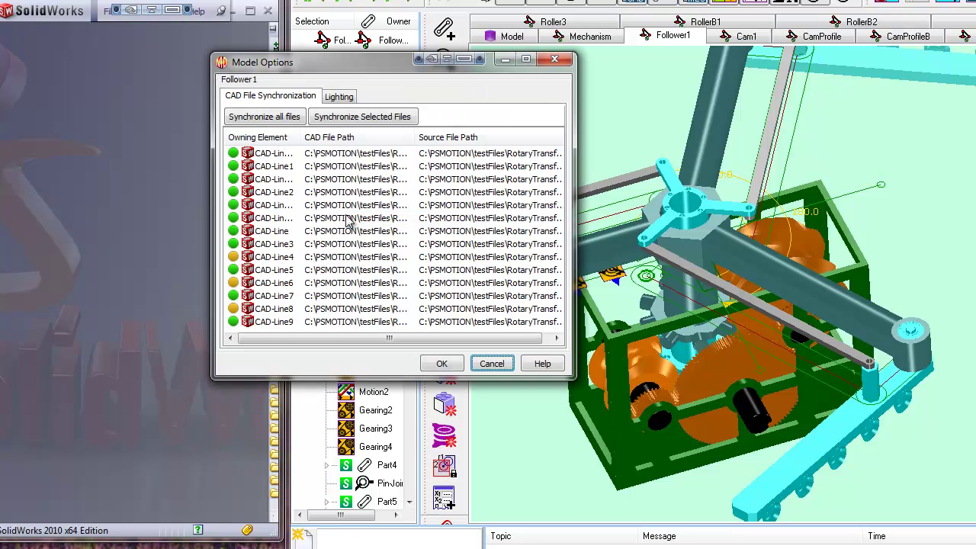
left_click_drag(352, 67, 373, 119)
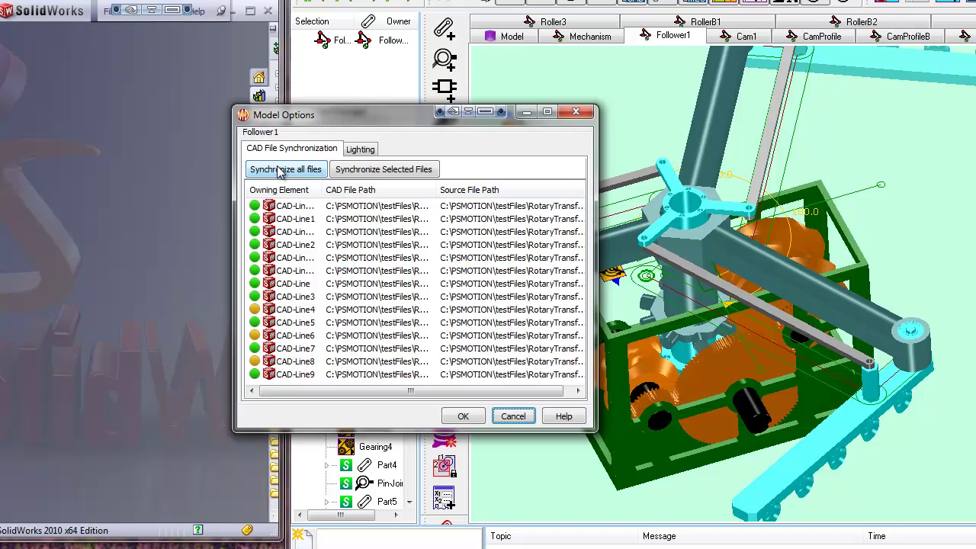
left_click(269, 315)
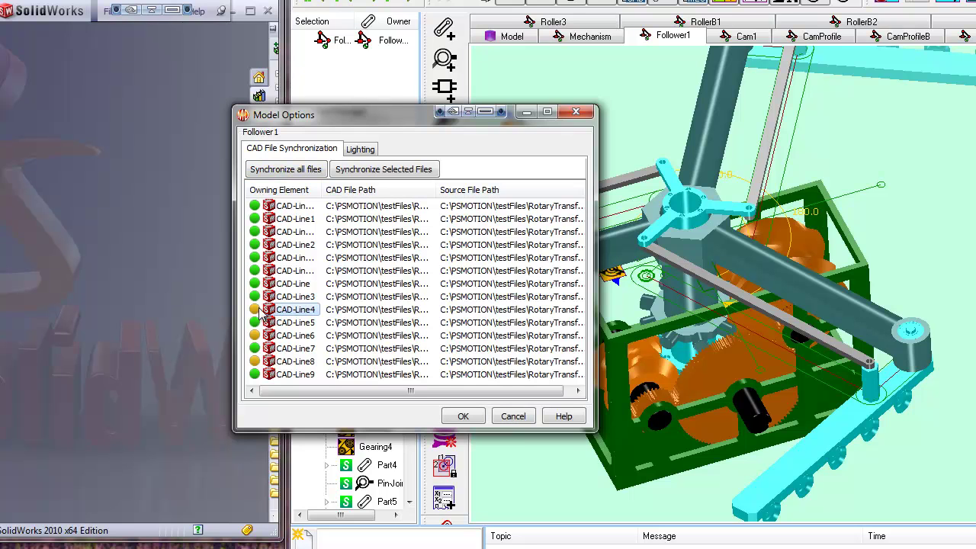
left_click(294, 335, "ctrl")
left_click(287, 362, "ctrl")
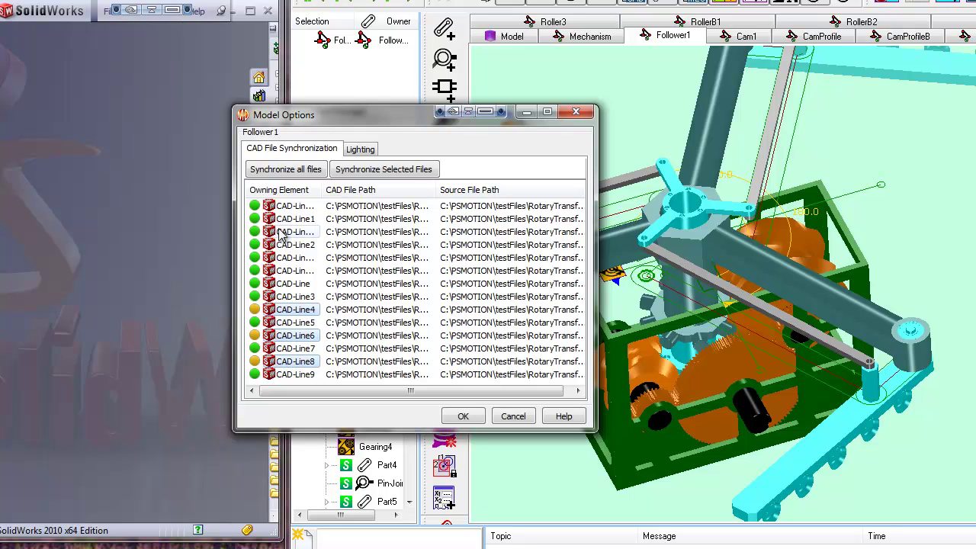
left_click(369, 171)
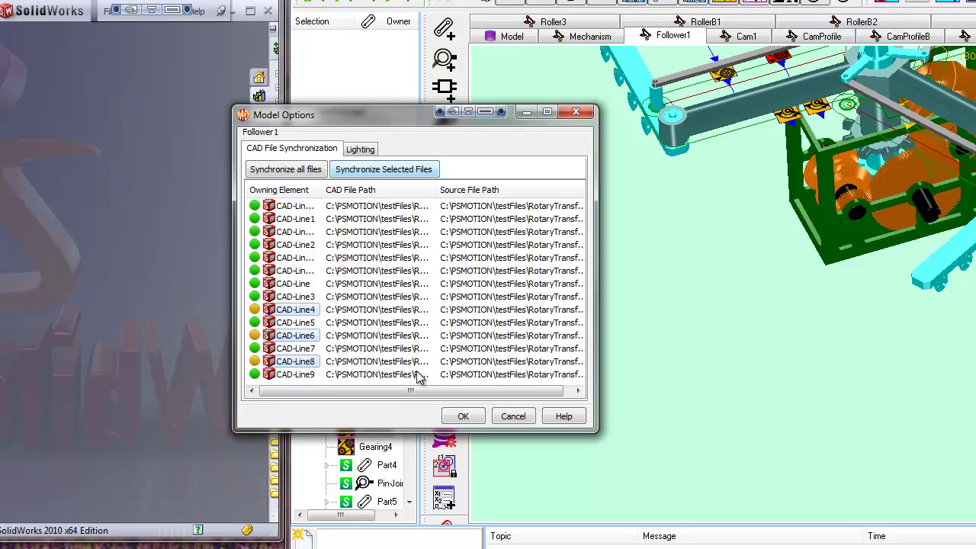
Close Model Options and reopen it to confirm every CAD file is synchronized.
left_click(463, 416)
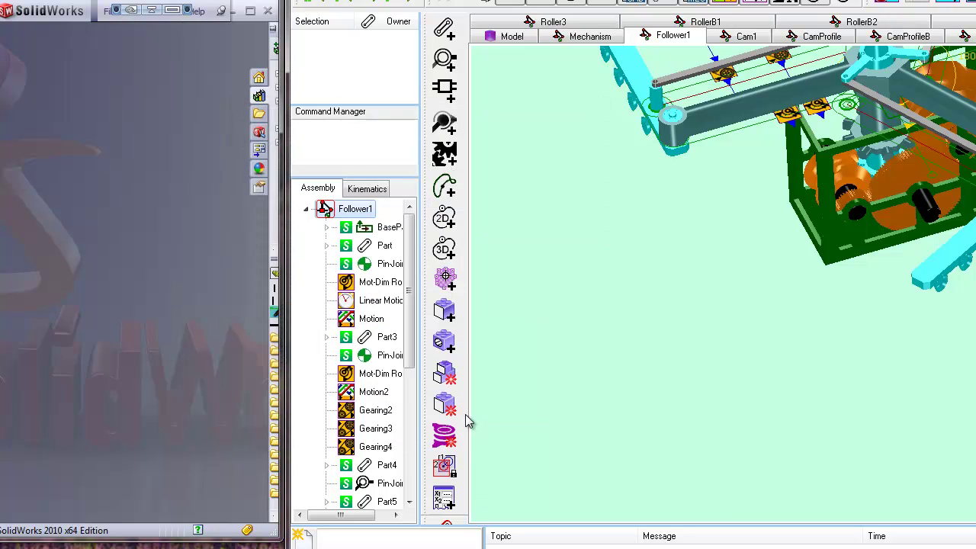
right_click(349, 210)
left_click(378, 221)
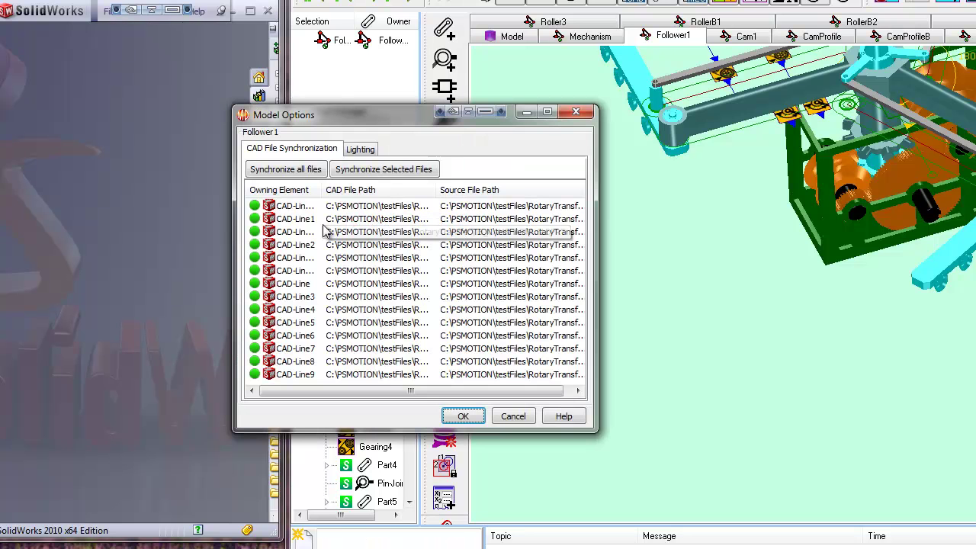